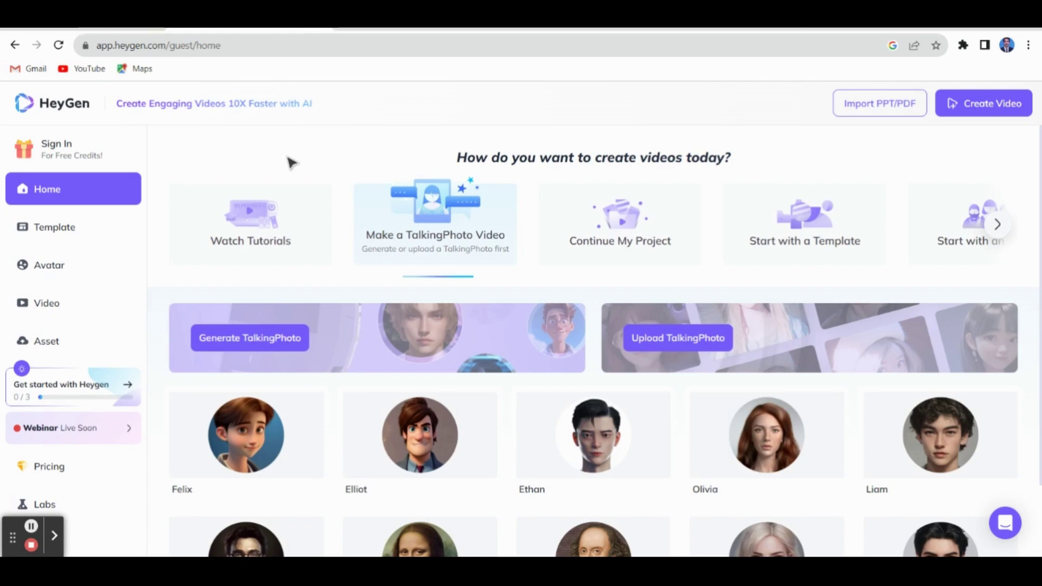
Step: Open the HeyGen site from the Google results and sign in with a Google account
left_click(15, 45)
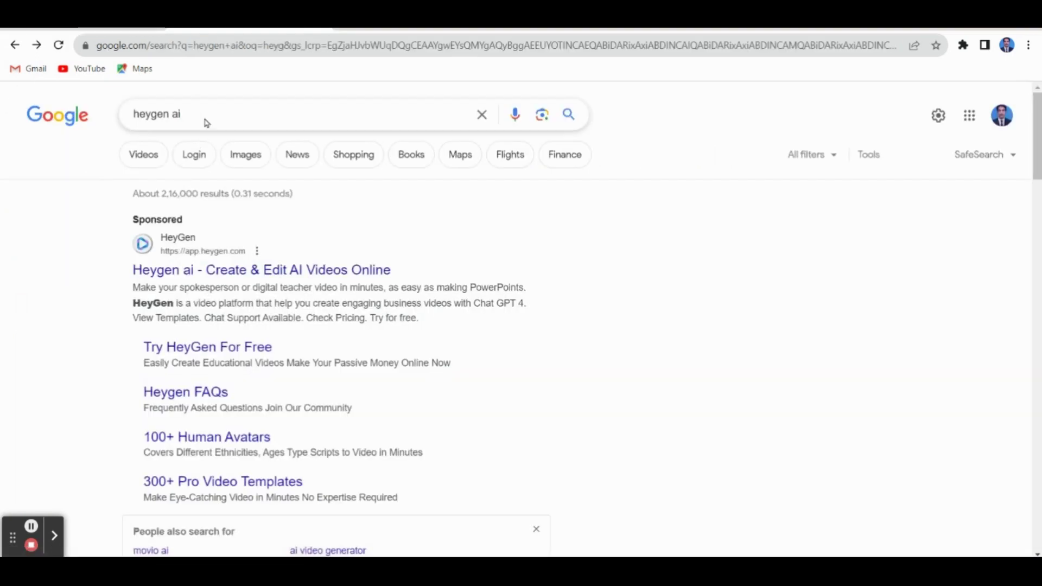
left_click(251, 278)
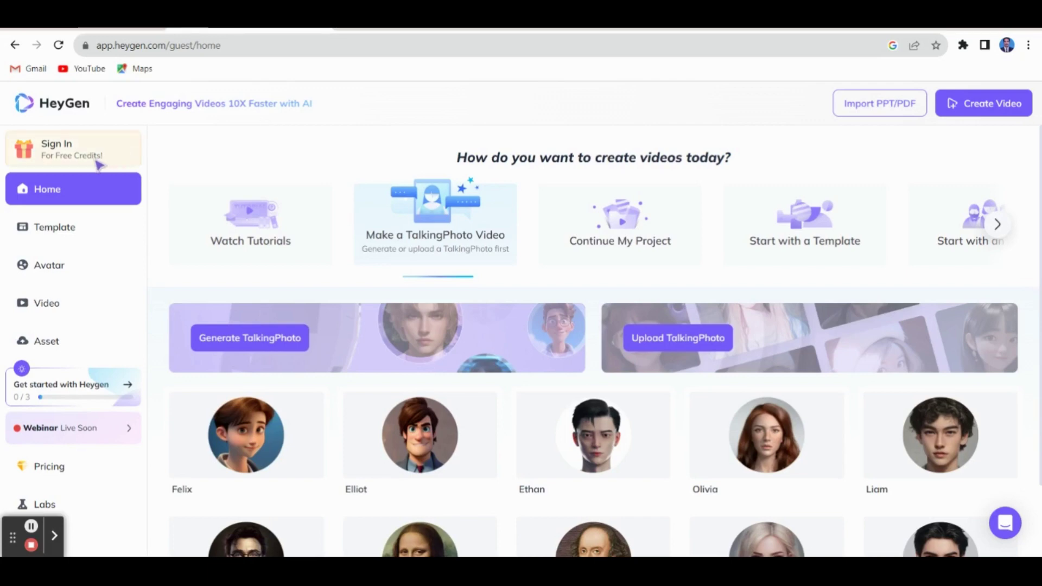
left_click(64, 156)
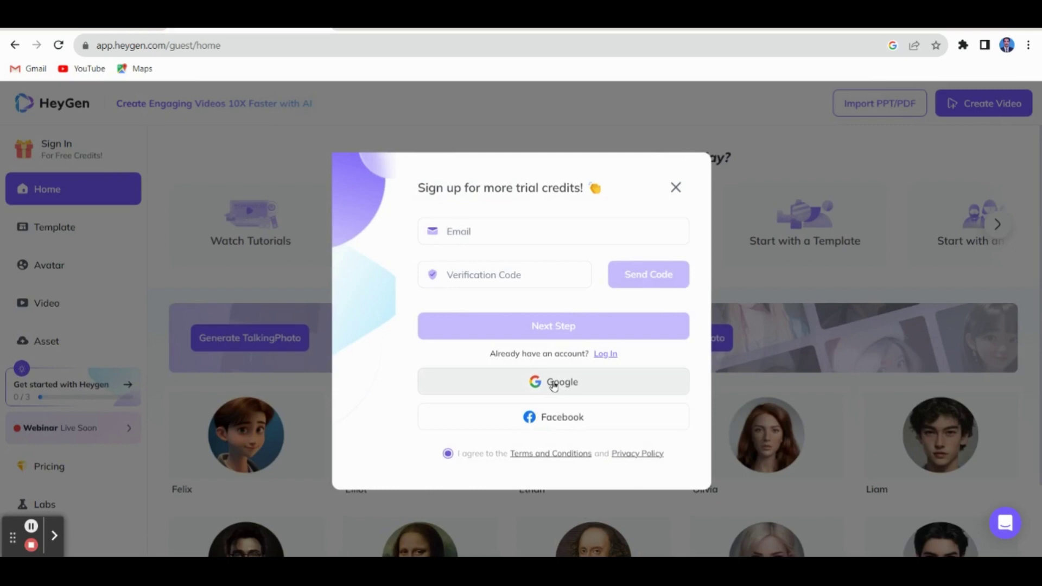
left_click(554, 384)
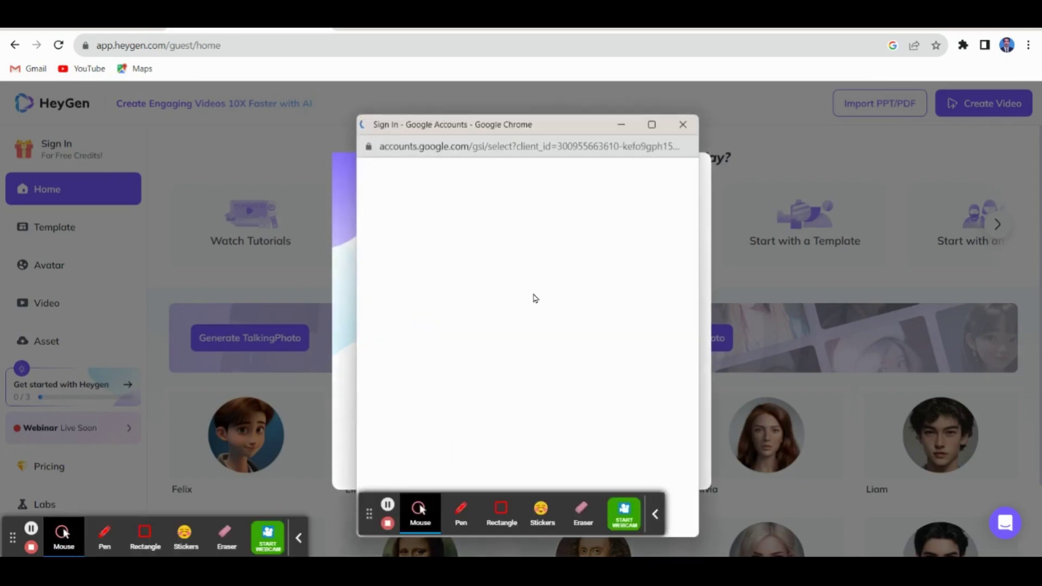
left_click(468, 367)
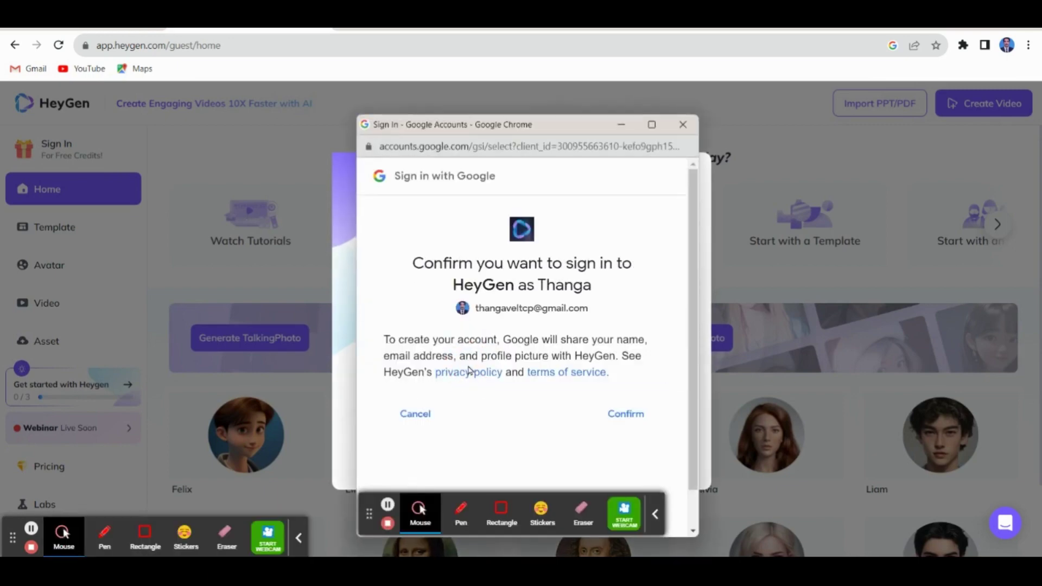
left_click(627, 415)
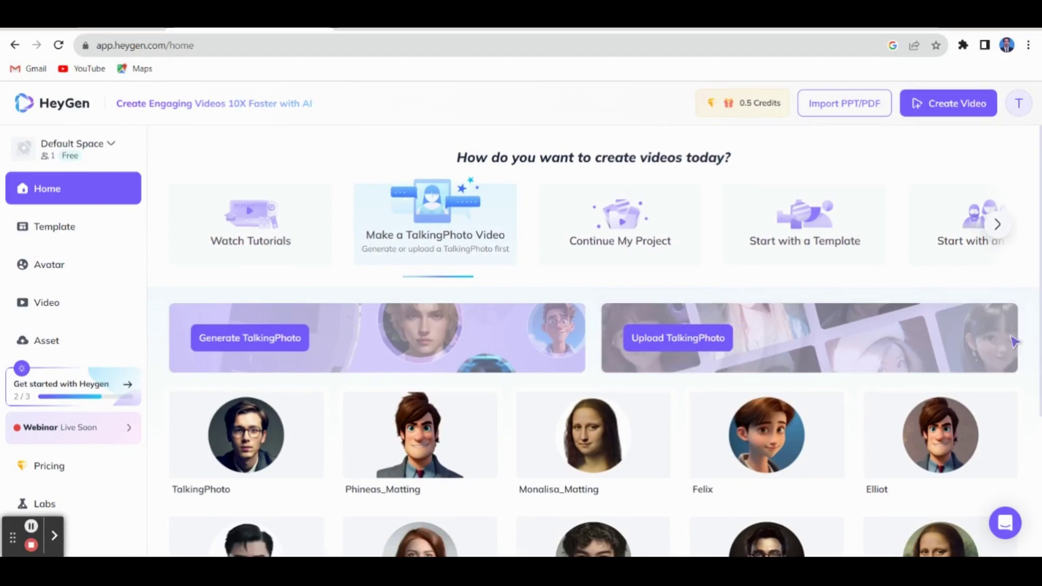
Step: Upload the Shakesphere portrait from the KT Photos folder as a new TalkingPhoto
left_click(963, 347)
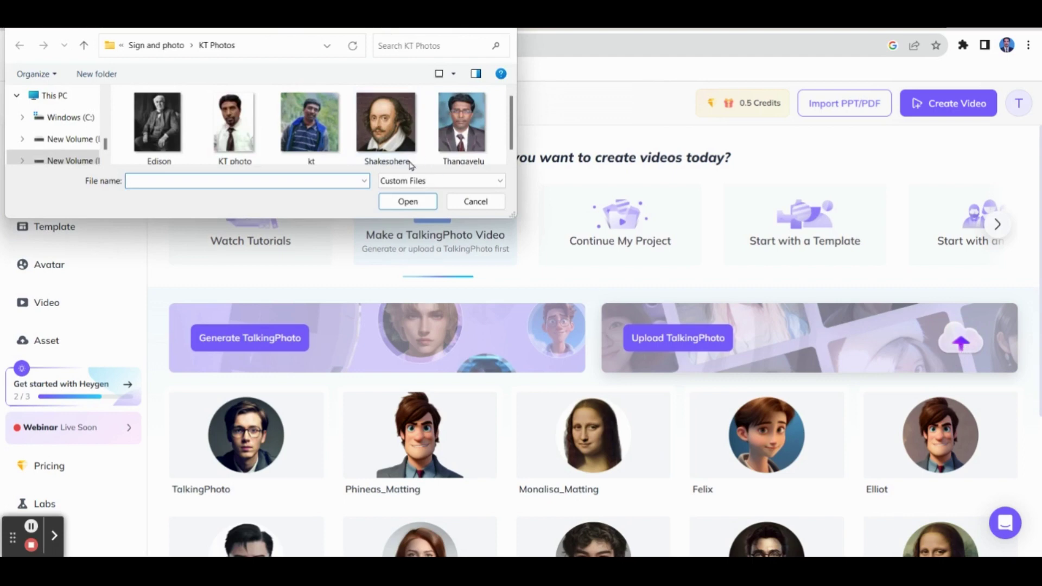
left_click(392, 140)
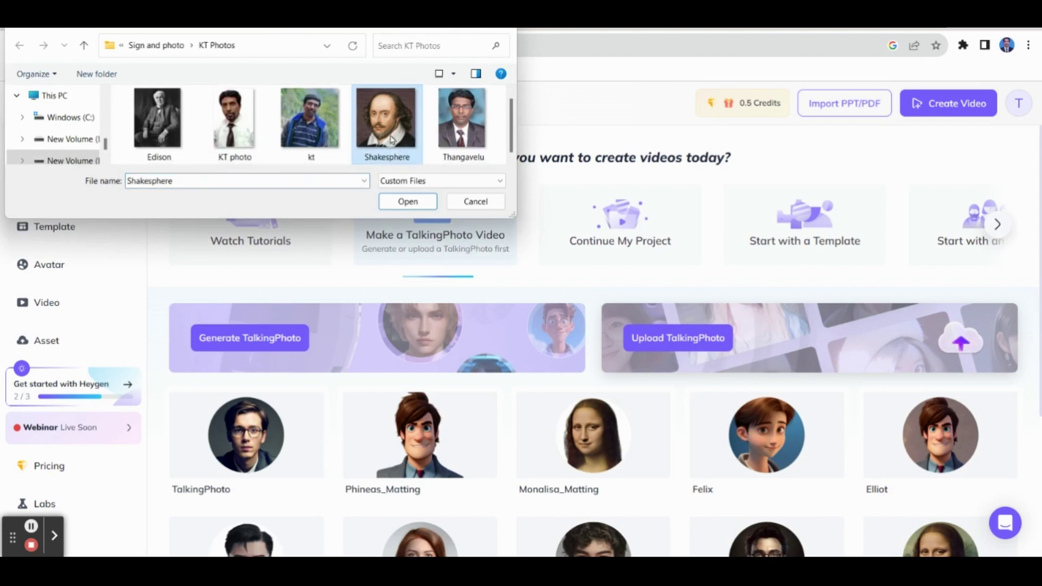
left_click(407, 201)
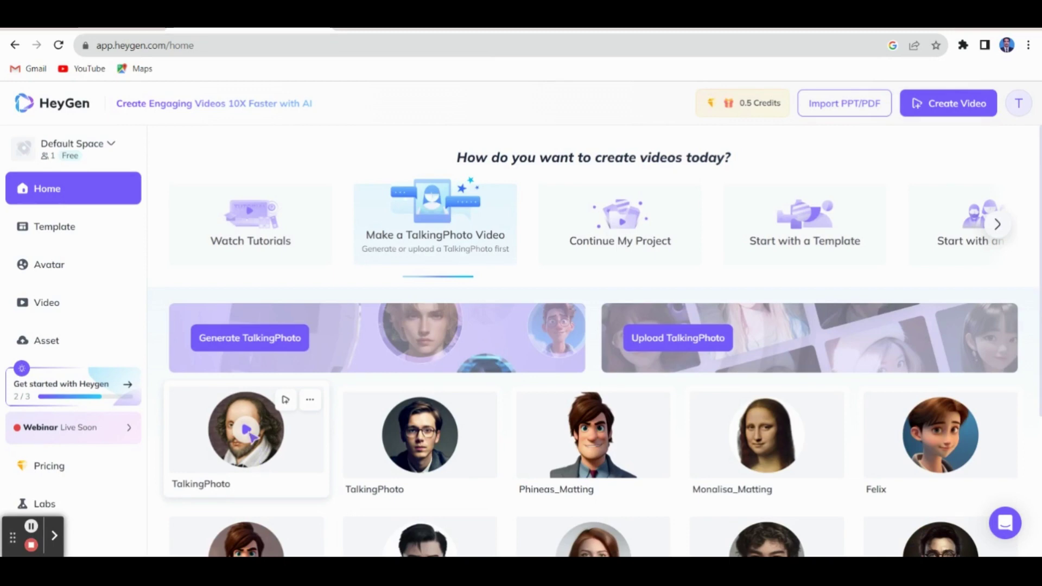
Step: Create a Landscape (1920 x 1080) video from the new Shakespeare TalkingPhoto
left_click(247, 430)
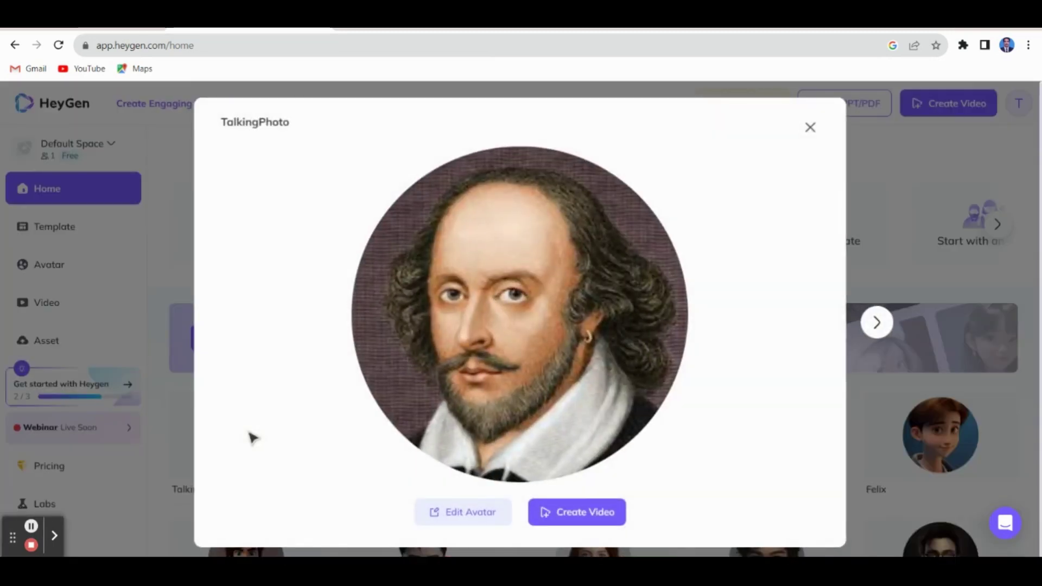
left_click(565, 515)
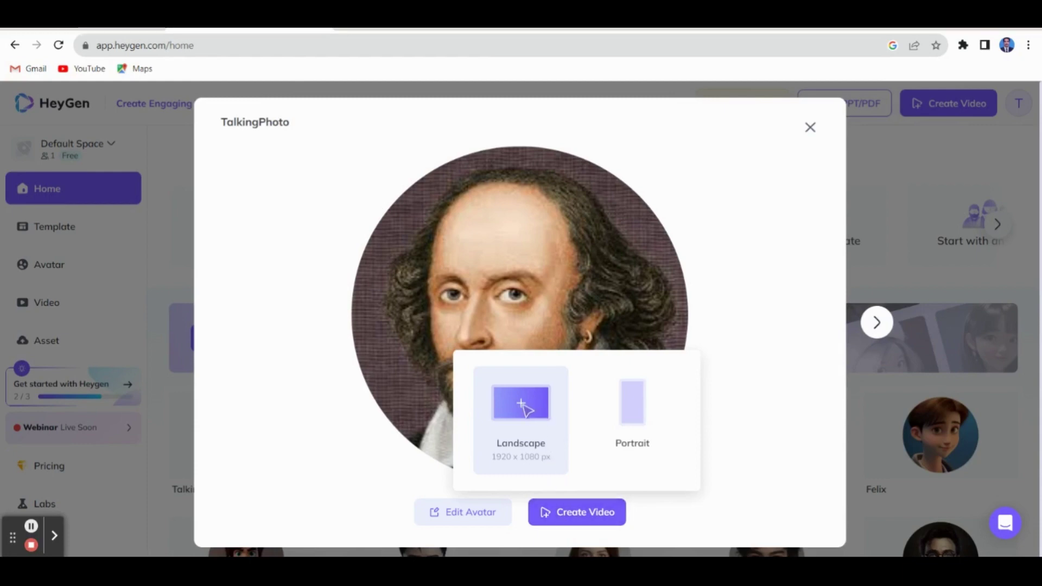
left_click(522, 404)
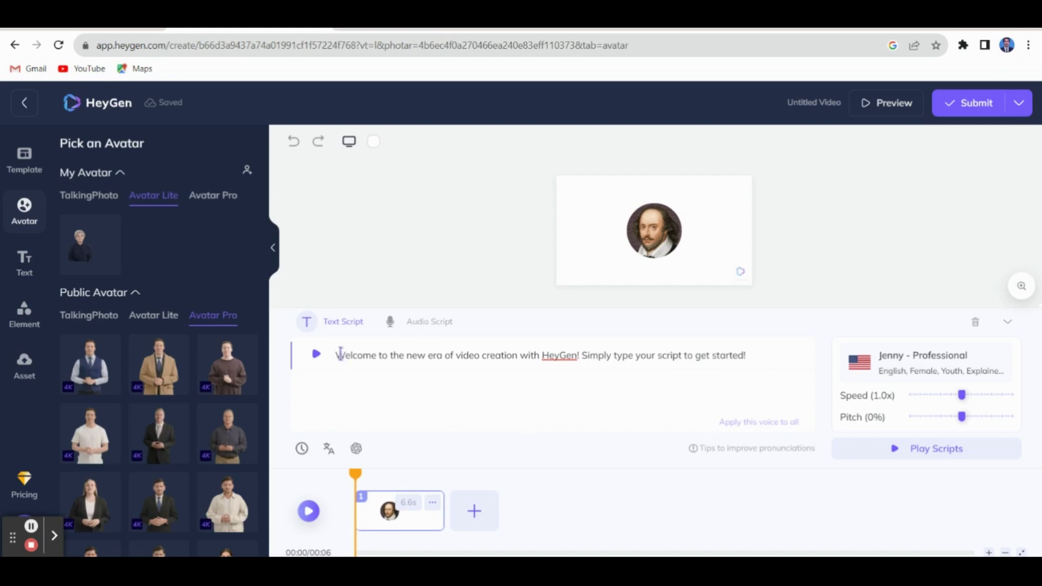
Step: Replace the welcome script with the 'To be or not to be…' and 'All the world's a stage…' quotes
left_click_drag(341, 358, 760, 359)
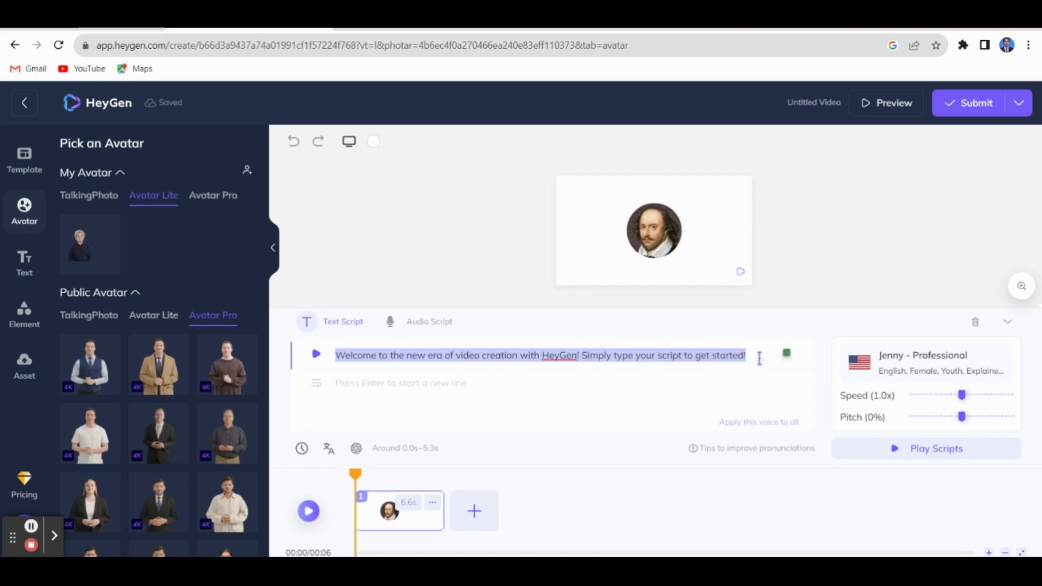
type("To be or not to be, that is the question.\" \"All the world's a stage, and all the men and women merely players")
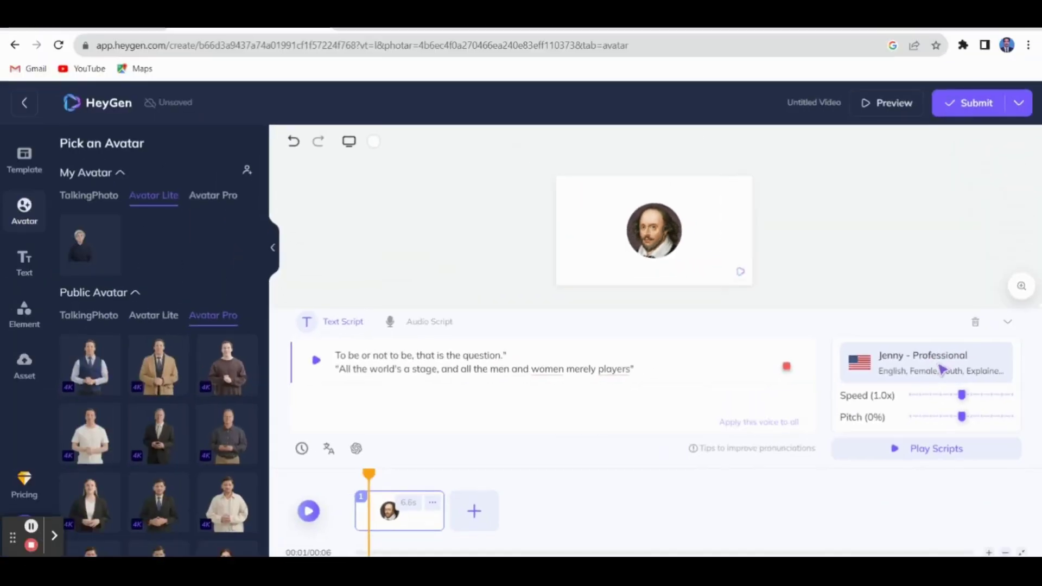
Step: Switch the narration voice to Ryan - Professional, after trying Tony and the premium Charles
left_click(886, 348)
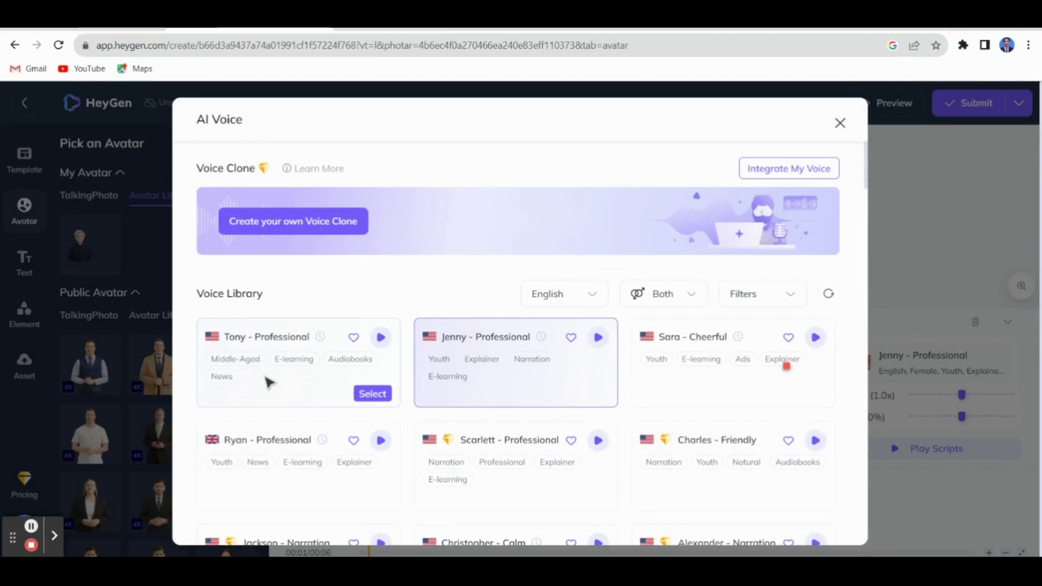
left_click(371, 395)
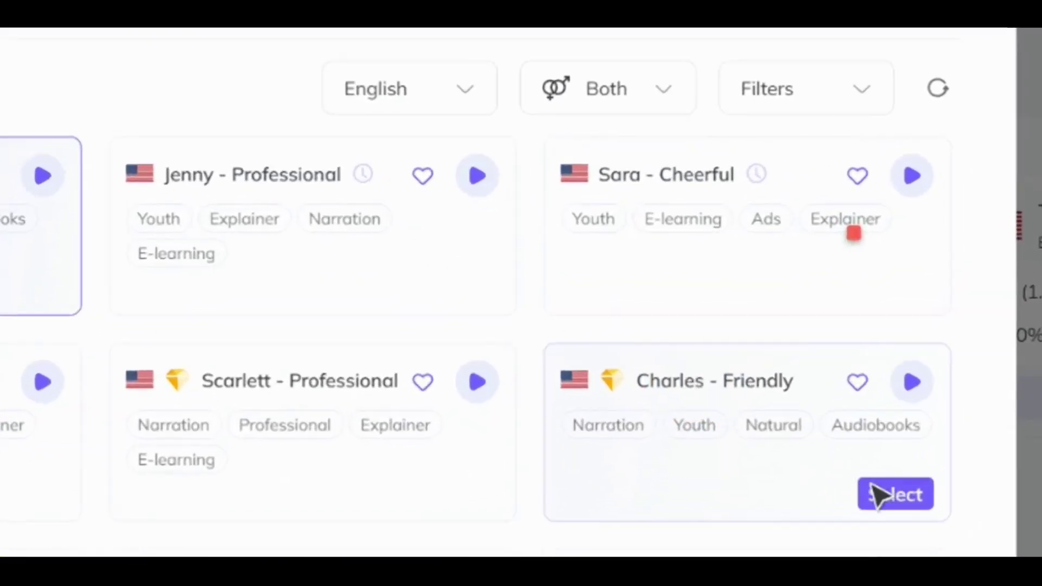
left_click(904, 495)
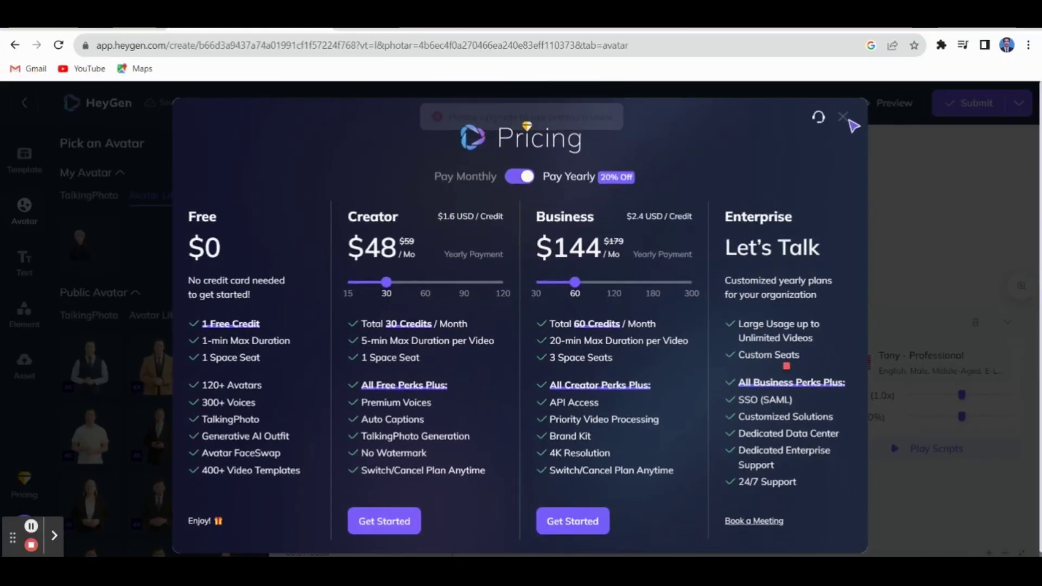
left_click(845, 118)
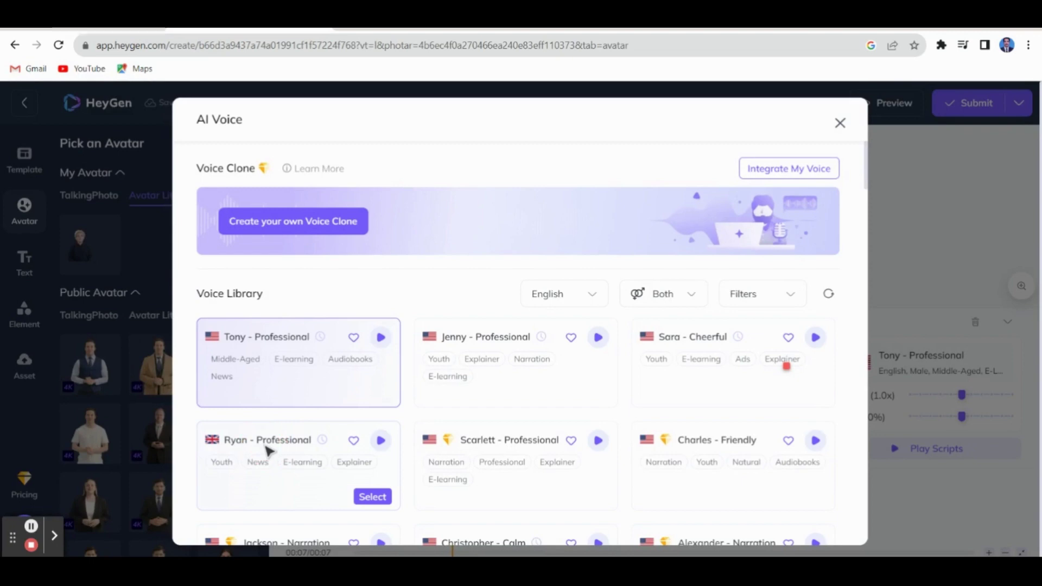
left_click(376, 503)
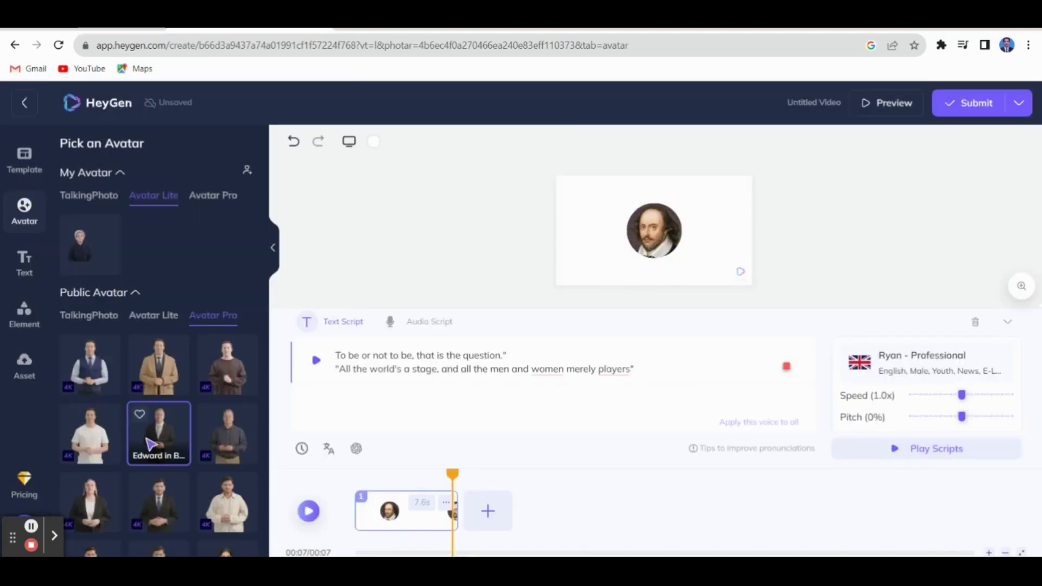
Step: Play the script audio in Ryan's voice, then preview the Shakespeare talking-photo video
left_click(309, 511)
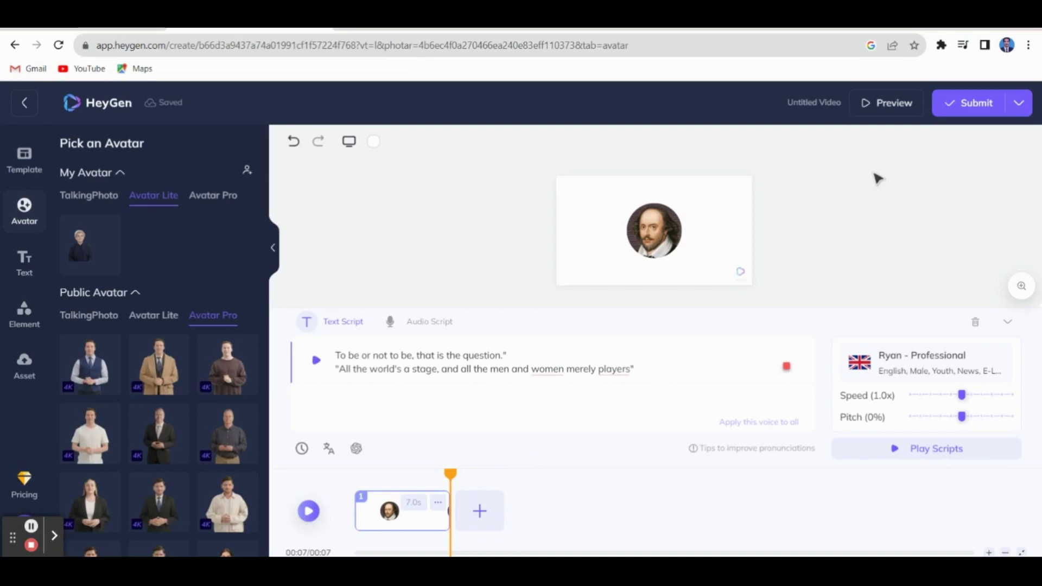
left_click(890, 104)
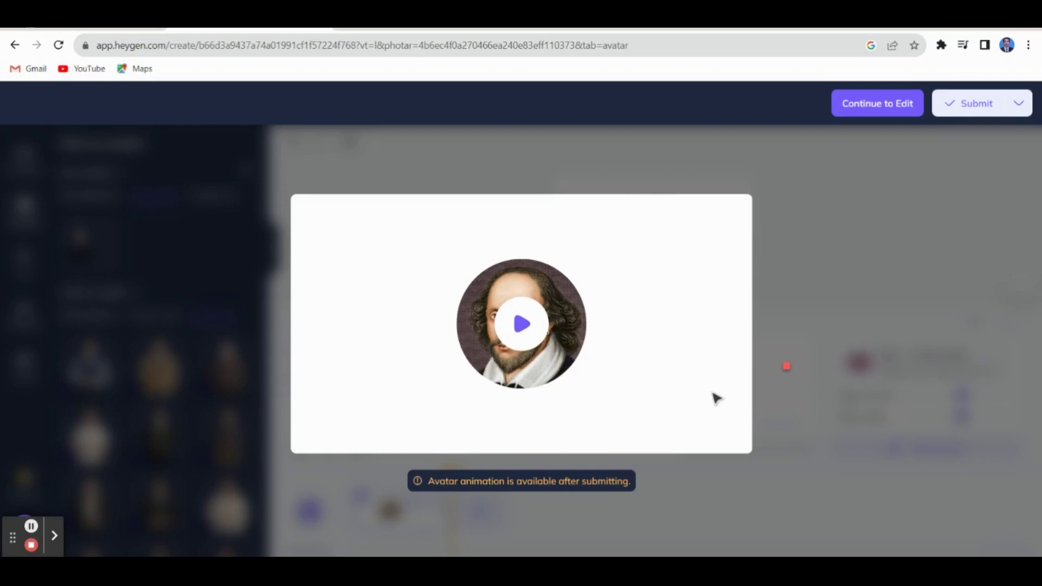
Step: Submit the Shakespeare video for production, confirming the 0.5-credit charge
left_click(997, 106)
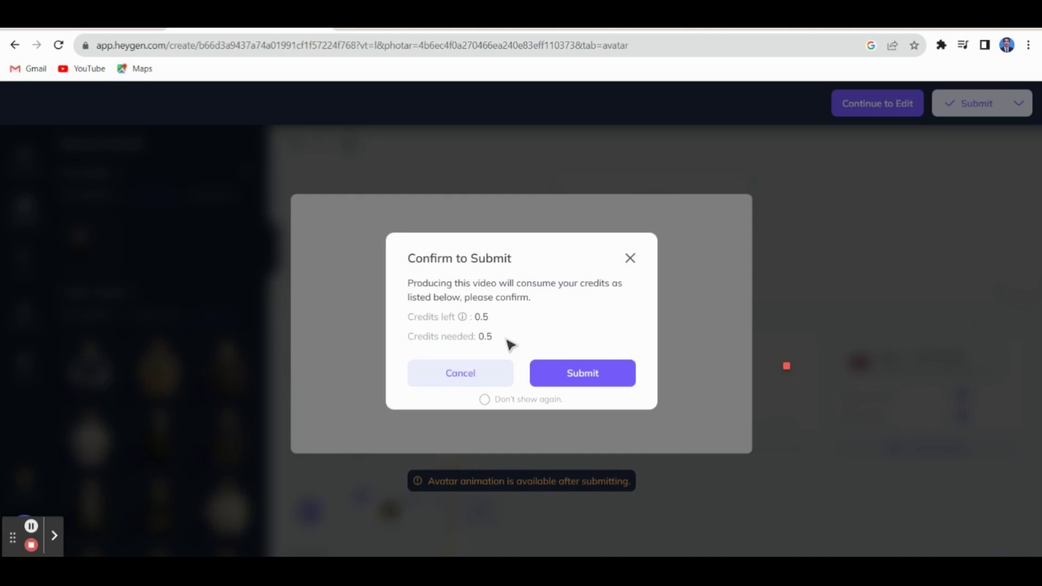
left_click(575, 377)
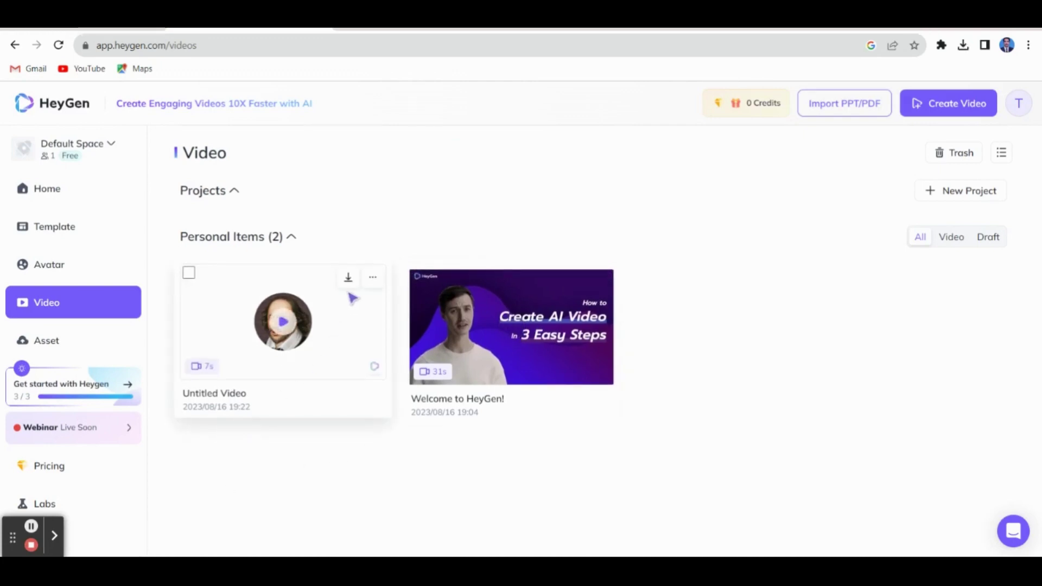
Step: Download the Untitled Video and open Untitled Video (1).mp4 from Chrome's downloads
left_click(349, 280)
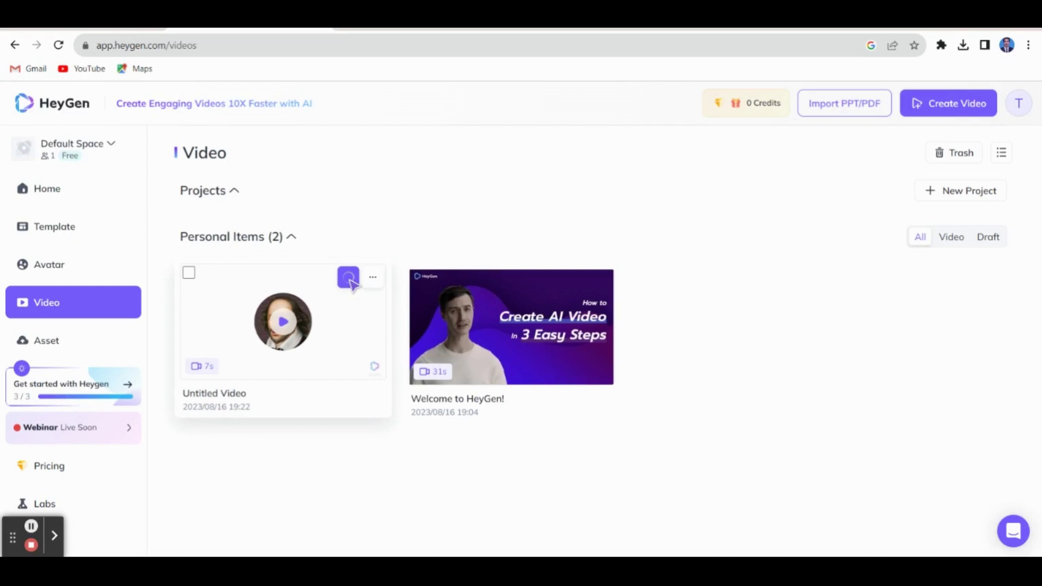
left_click(964, 44)
left_click(837, 111)
Step: Preview the Google Ads template on the Template page and start a video from it
left_click(52, 229)
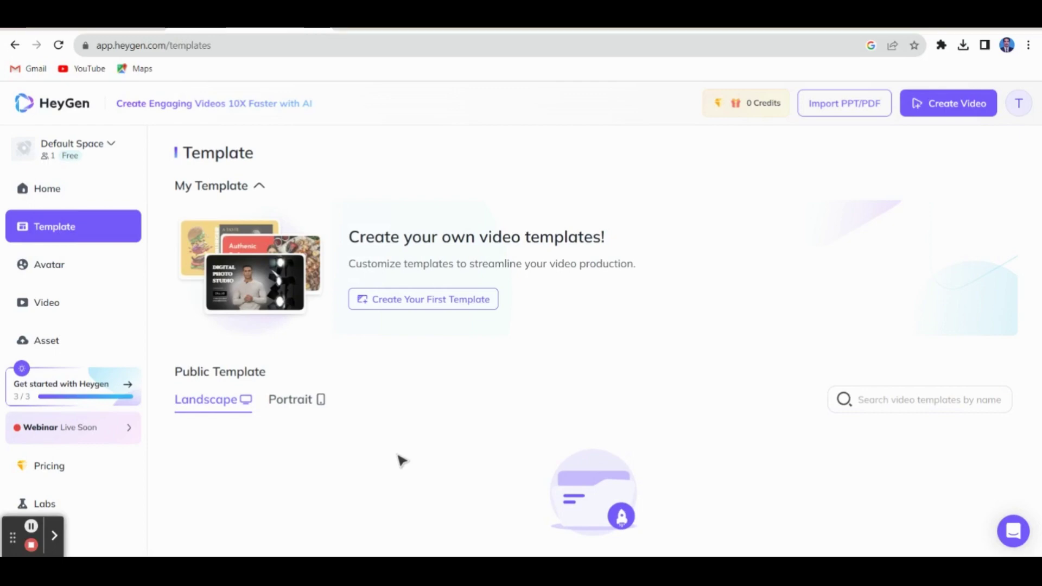
scroll(401, 460, "down", 3)
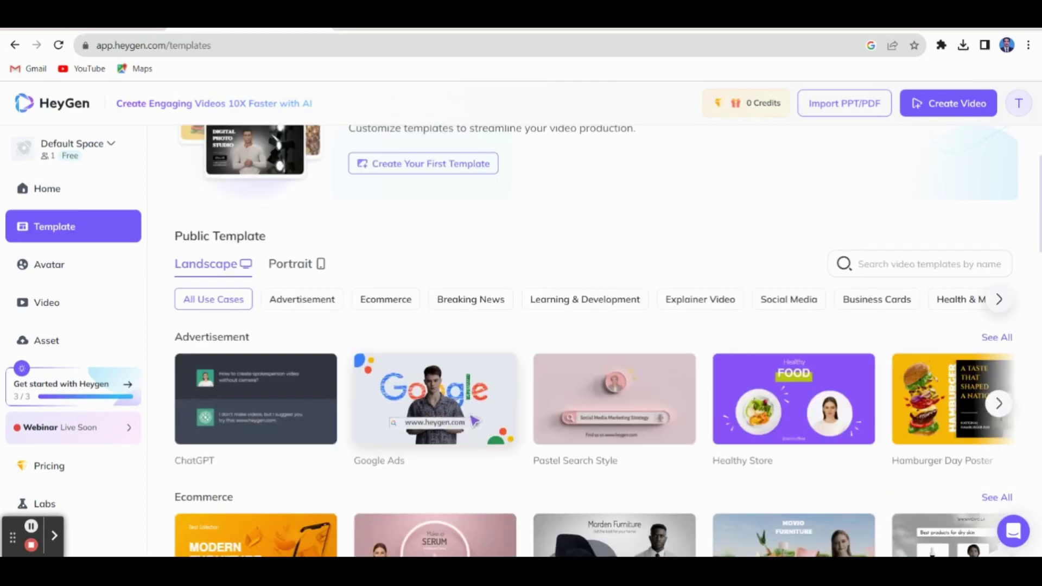
scroll(464, 346, "down", 2)
left_click(463, 346)
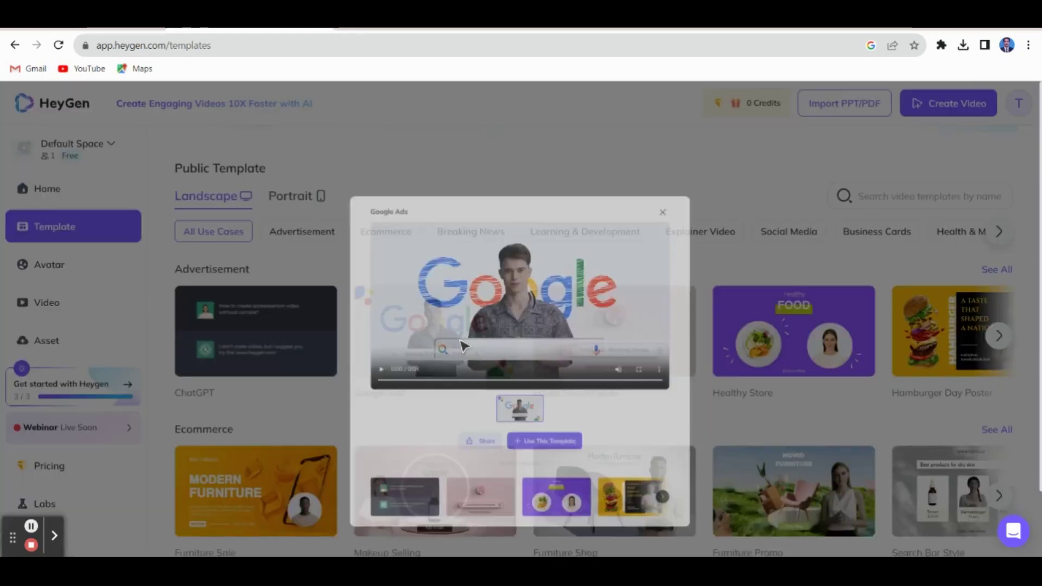
left_click(548, 268)
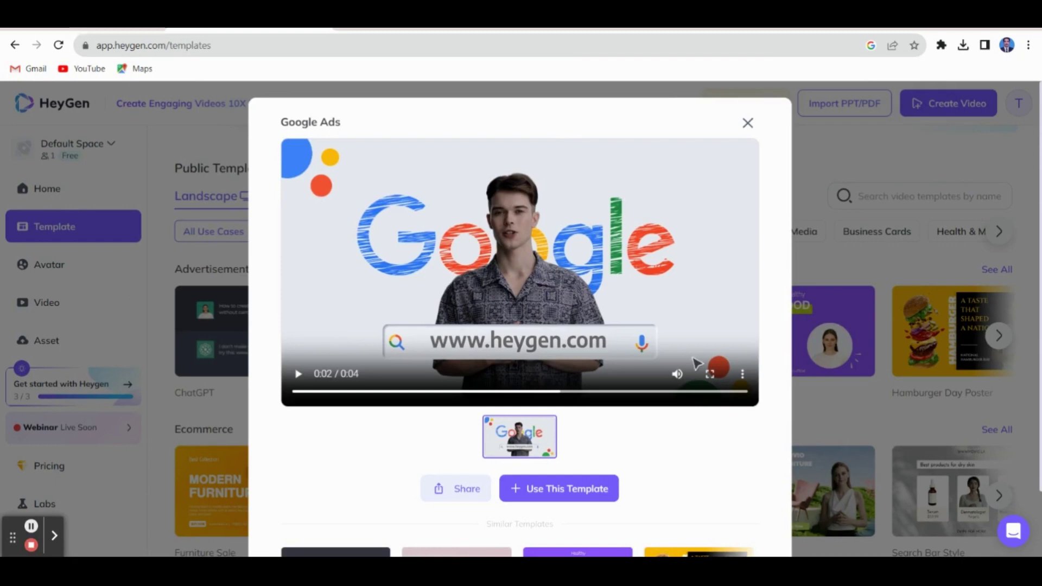
left_click(588, 490)
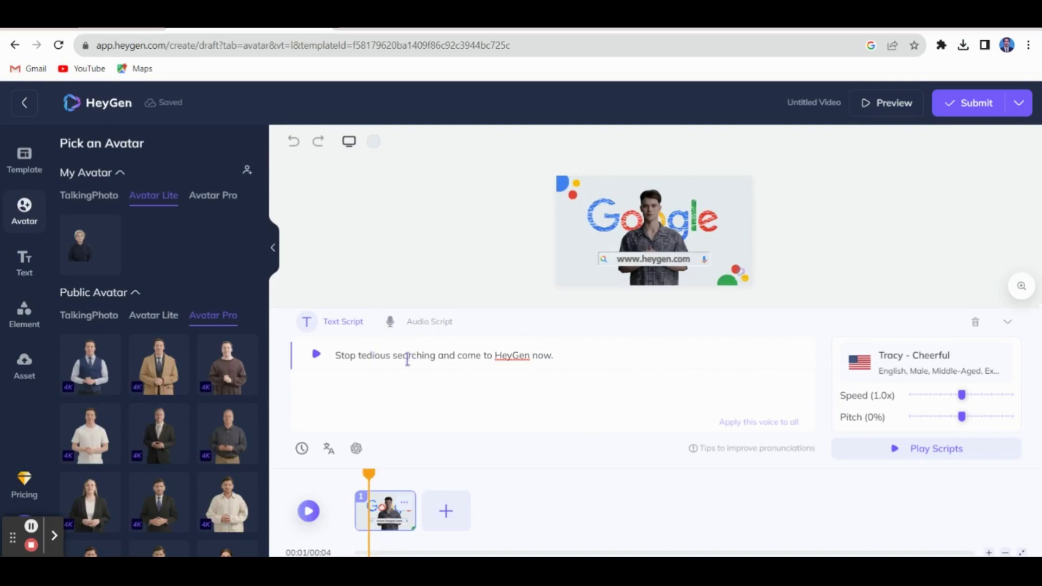
left_click(329, 450)
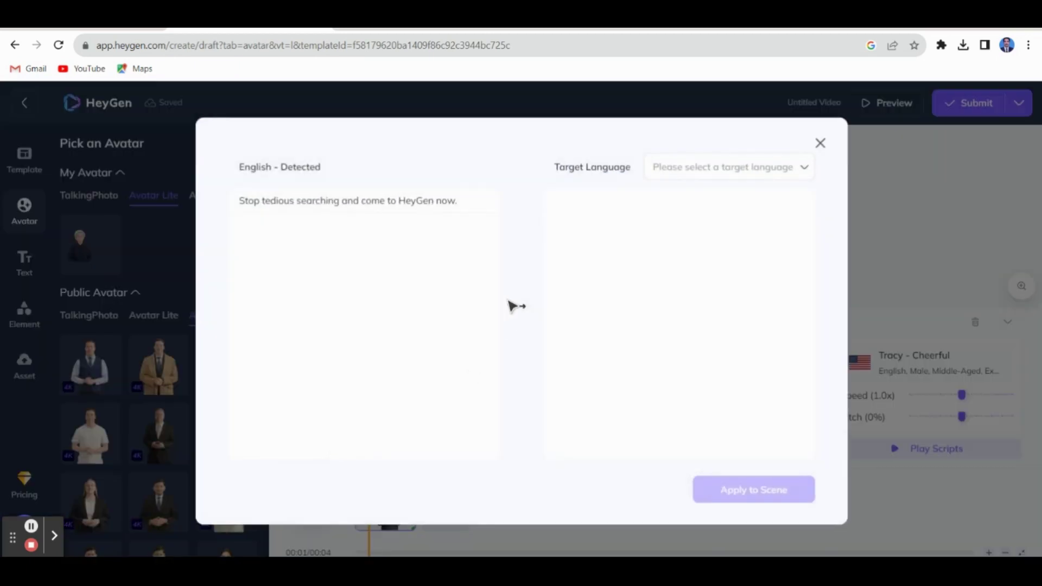
left_click(807, 171)
scroll(699, 273, "down", 5)
scroll(700, 272, "down", 8)
scroll(704, 285, "down", 10)
scroll(705, 285, "down", 3)
scroll(698, 282, "up", 2)
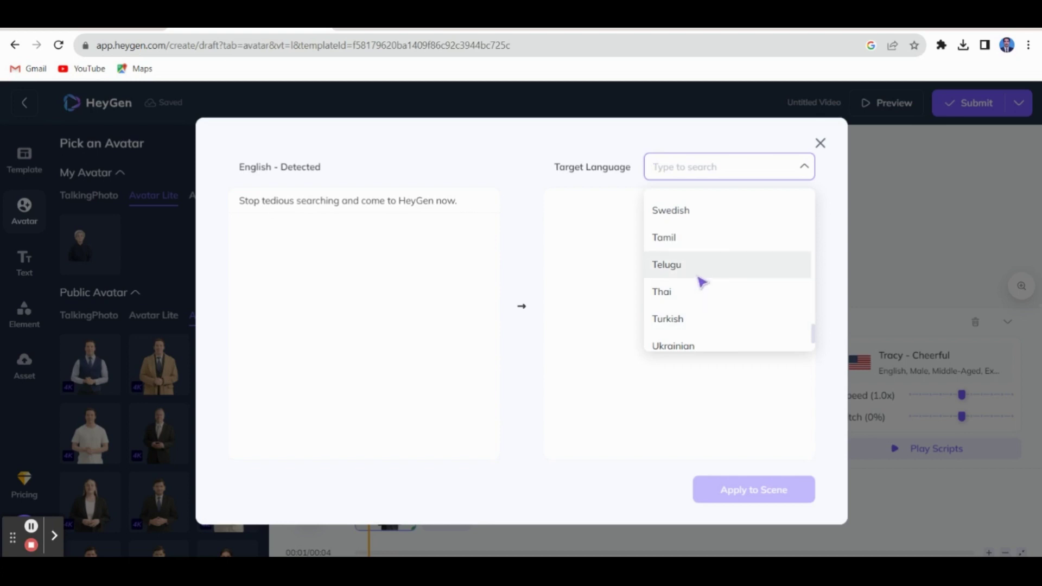
scroll(703, 287, "down", 2)
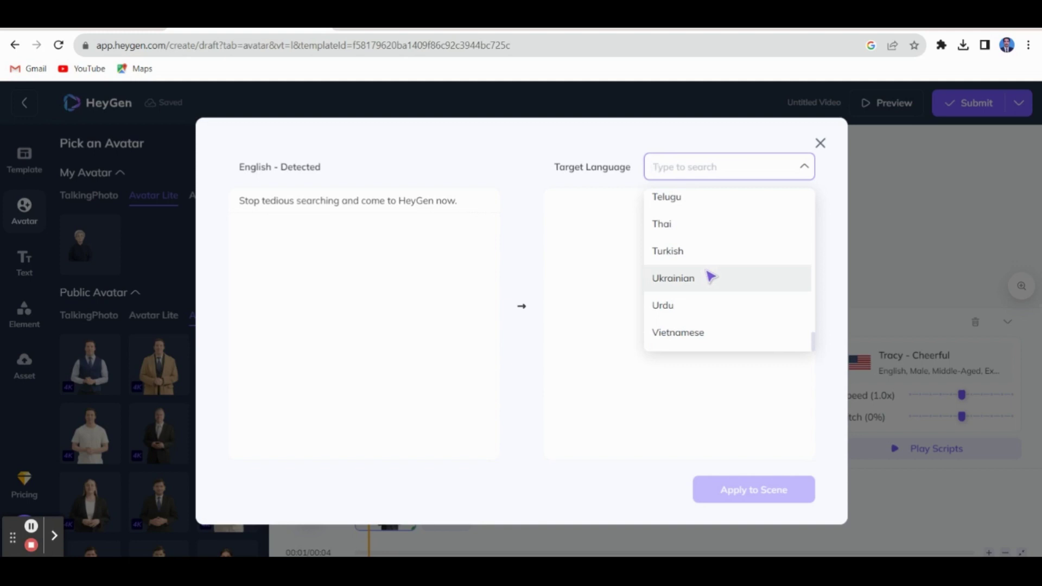
left_click(820, 143)
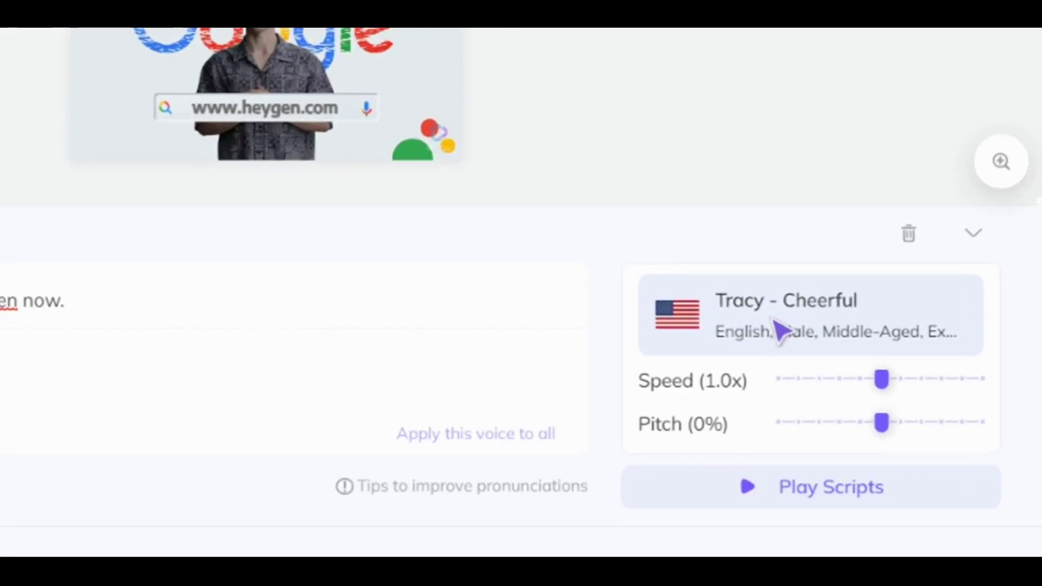
Step: Open the AI Voice library and close it without changing the voice
left_click(781, 329)
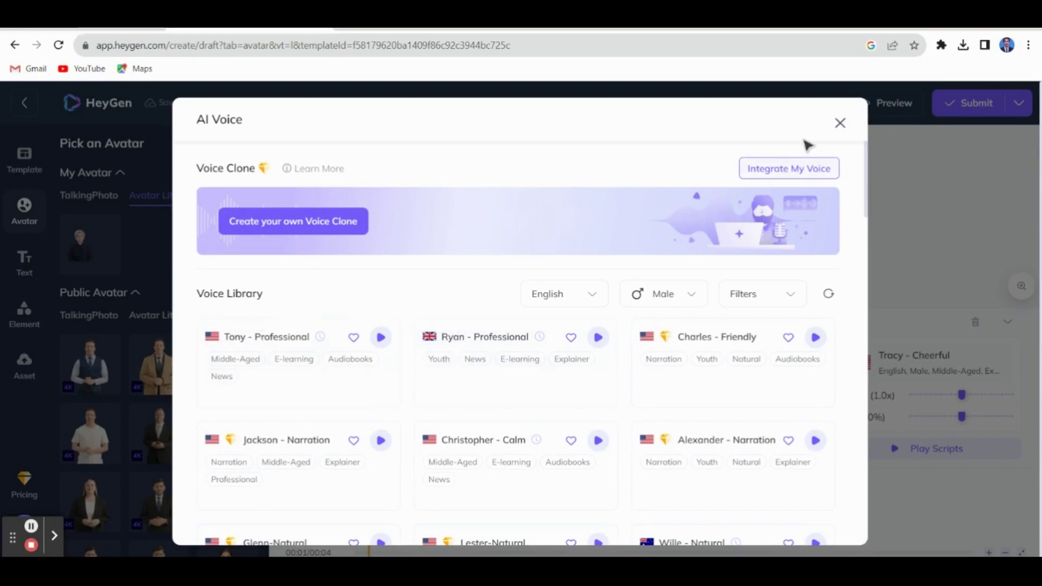
left_click(840, 123)
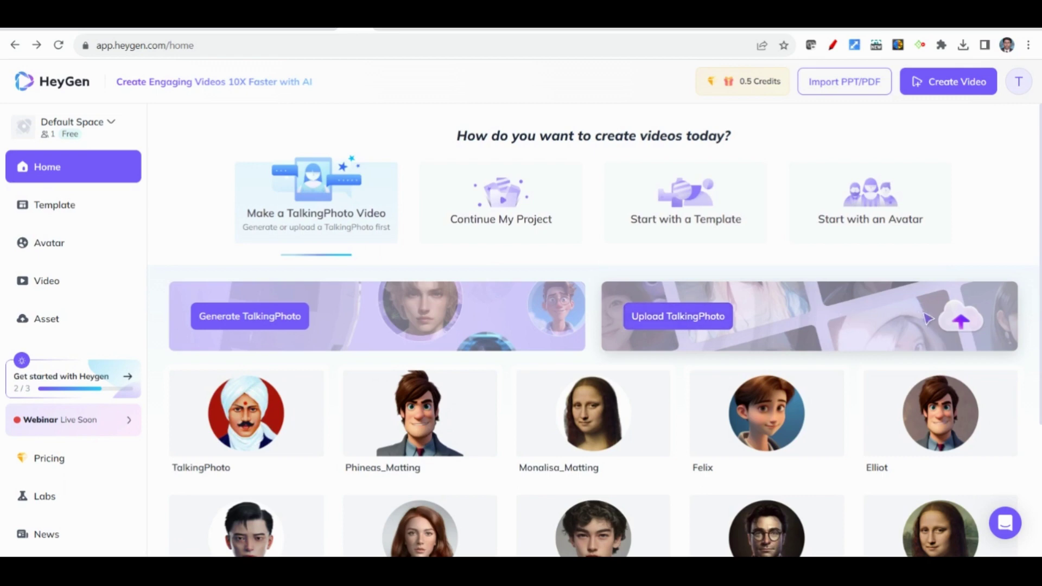
Step: Upload the bharathiyar portrait as a TalkingPhoto and create a new video featuring it
left_click(959, 323)
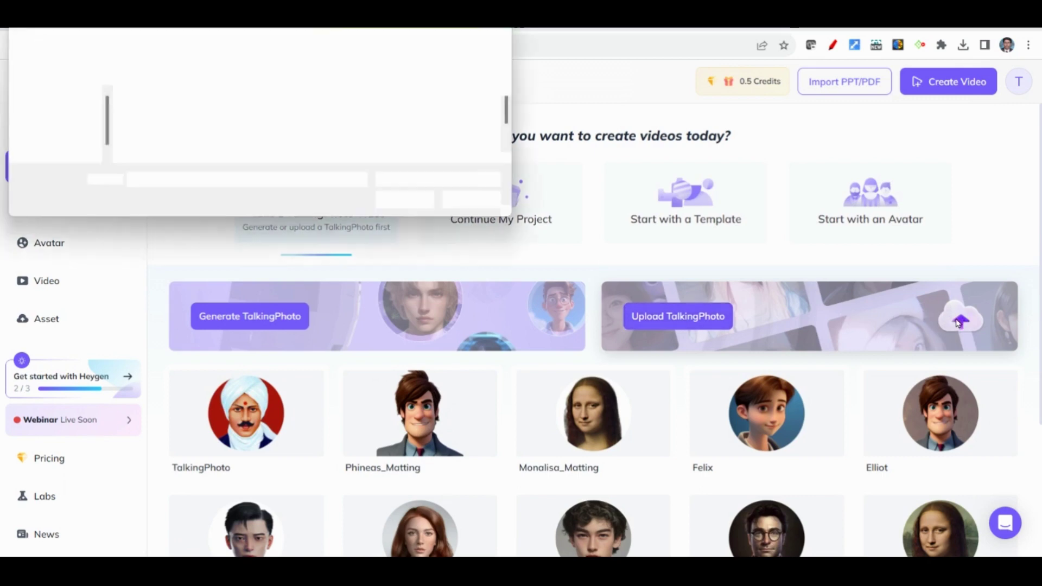
left_click(159, 131)
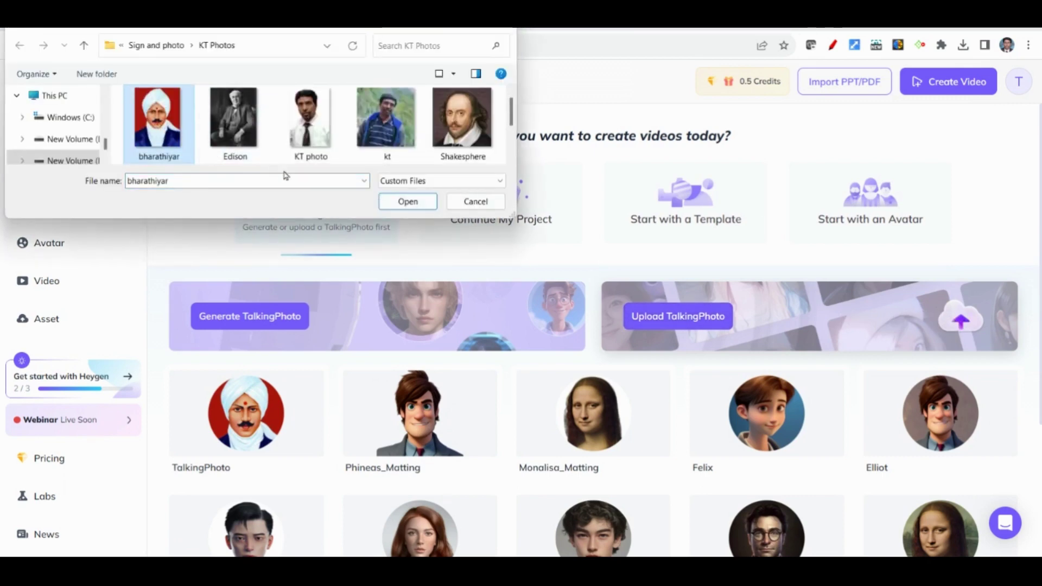
left_click(402, 202)
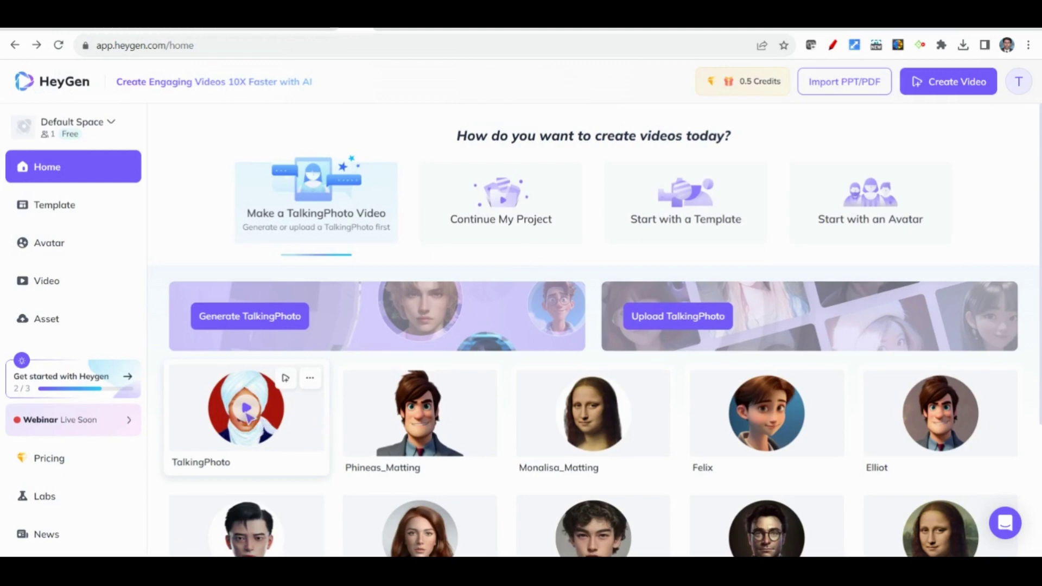
left_click(249, 416)
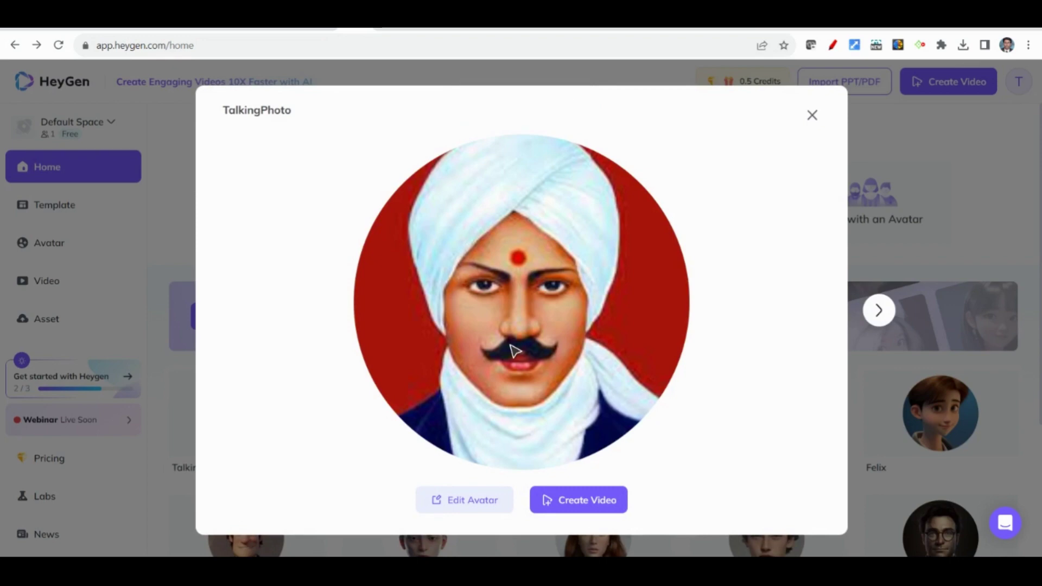
left_click(588, 507)
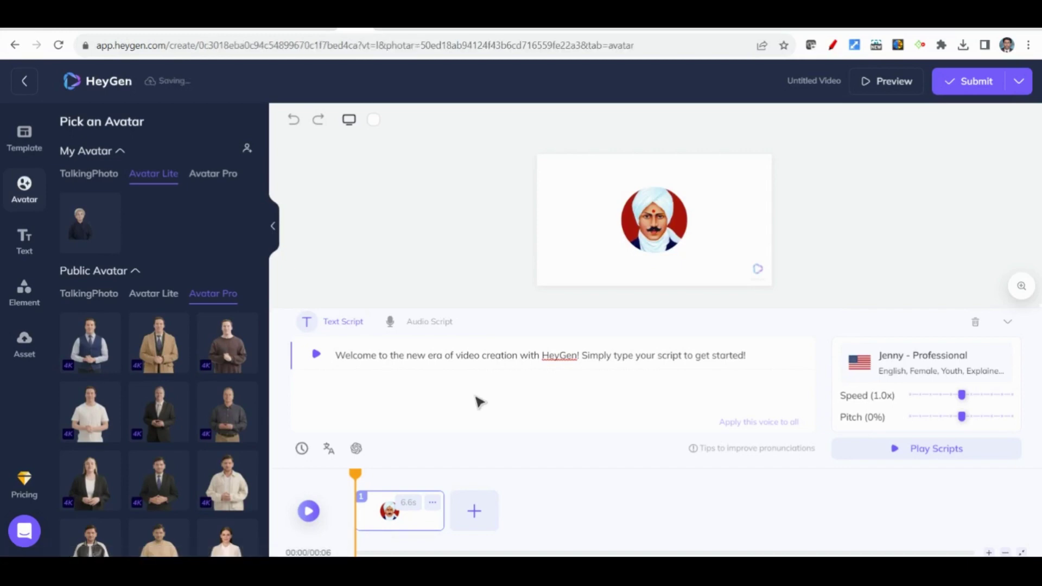
Step: Replace the default welcome line with the pasted Tamil verse beginning "மனதிலுறுதி வேண்டும்"
left_click_drag(335, 356, 757, 356)
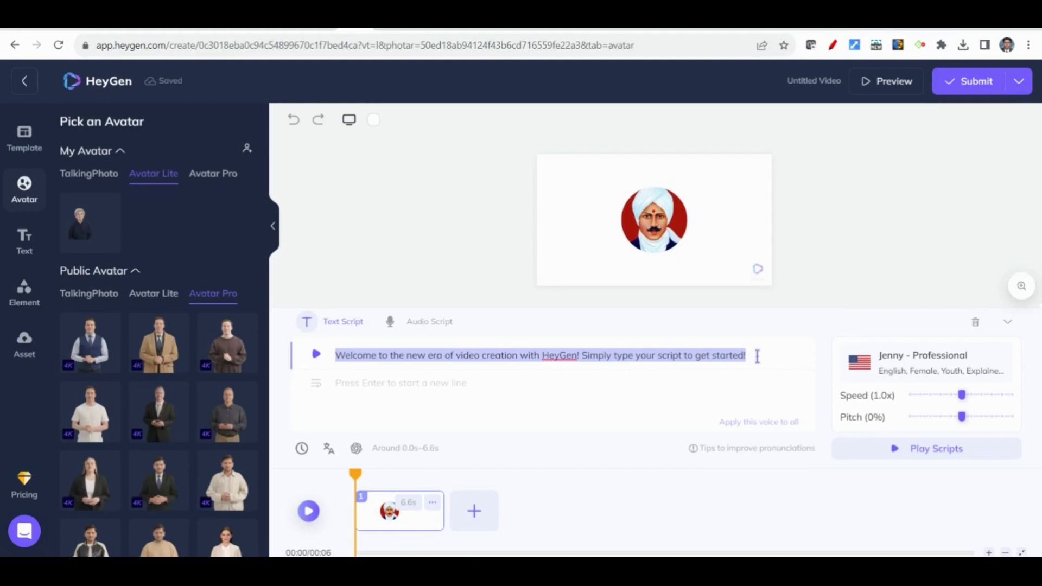
type("மனதிலுறுதி வேண்டும், வாக்கினிலே யினிமை வேண்டும்; நினைவு நல்லது வேண்டும், நெருங்கின பொருள் கைப்பட வேண்டும்; கனவு மெய்ப்பட வேண்டும்.")
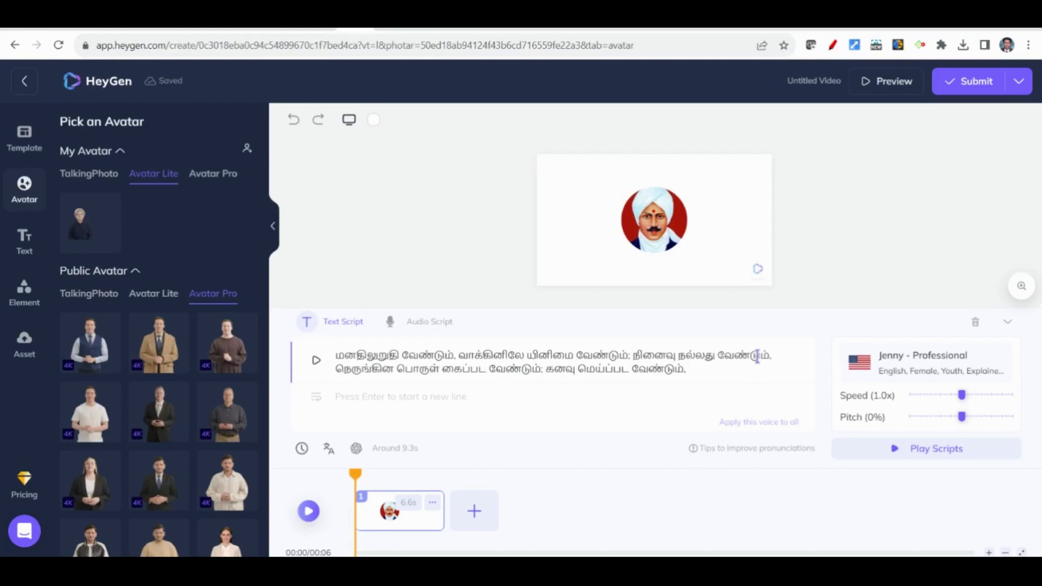
Step: Translate the script with Tamil as the target language
left_click(329, 450)
scroll(694, 250, "down", 10)
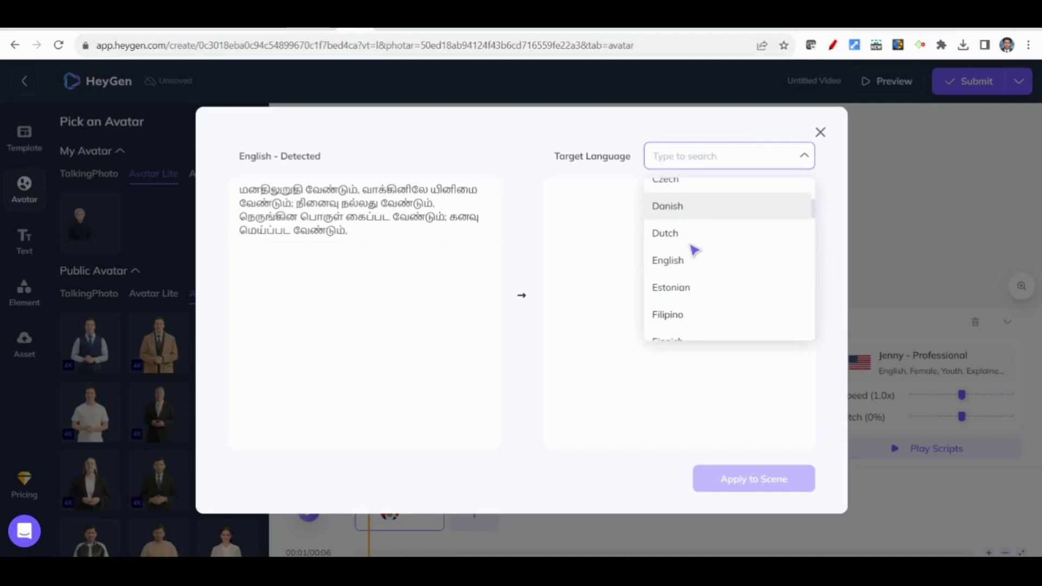
scroll(695, 250, "down", 8)
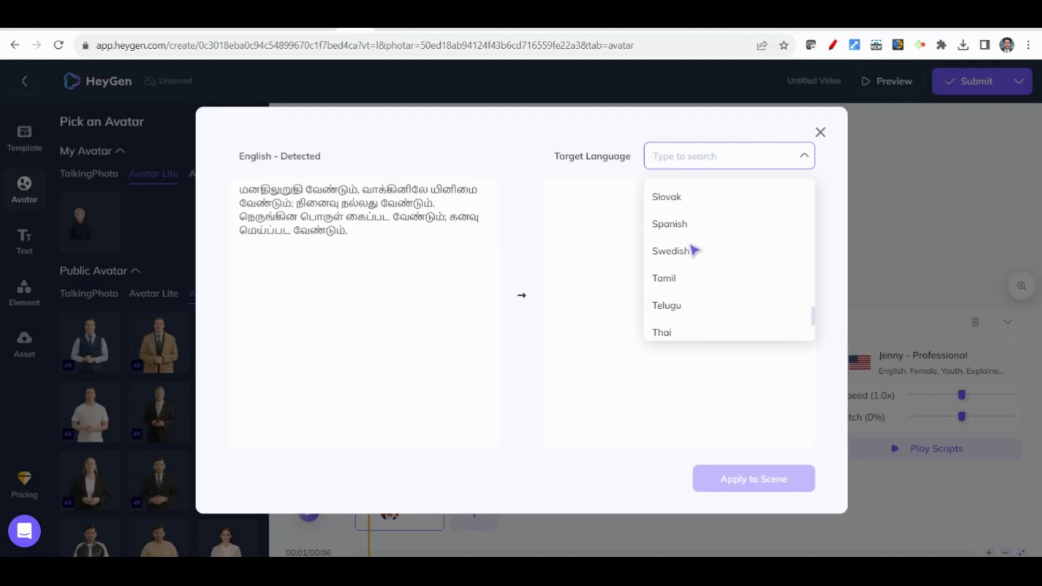
left_click(682, 281)
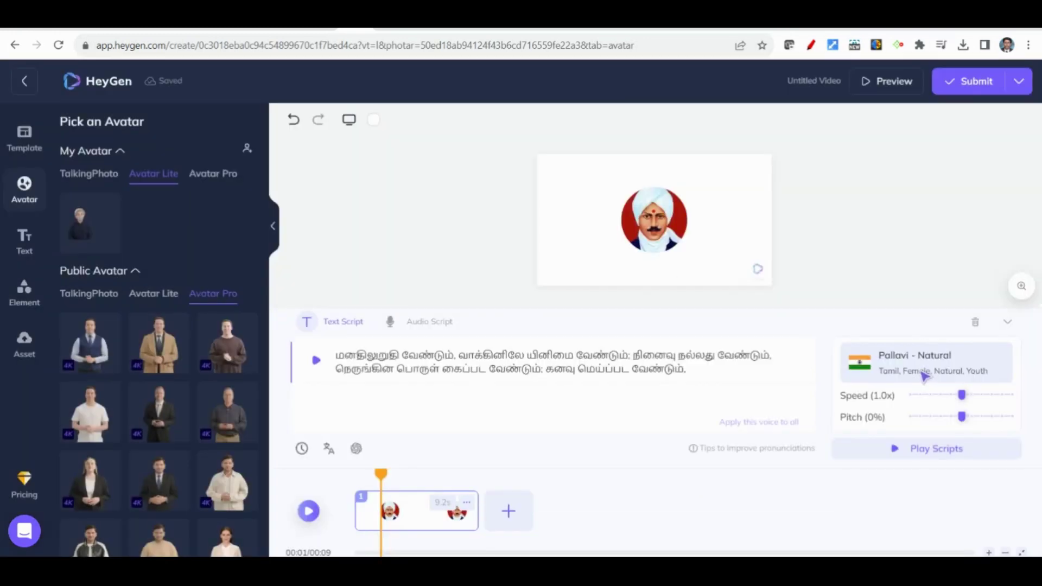
Step: Switch the script's voice from Jenny to the male Tamil voice Valluvar - Natural
left_click(934, 374)
mouse_move(251, 353)
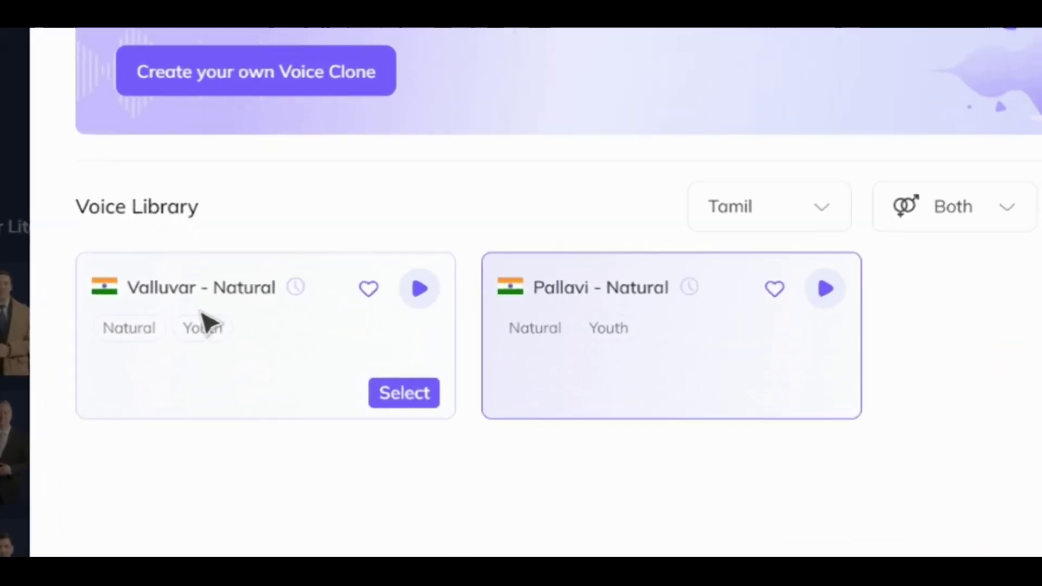
left_click(408, 396)
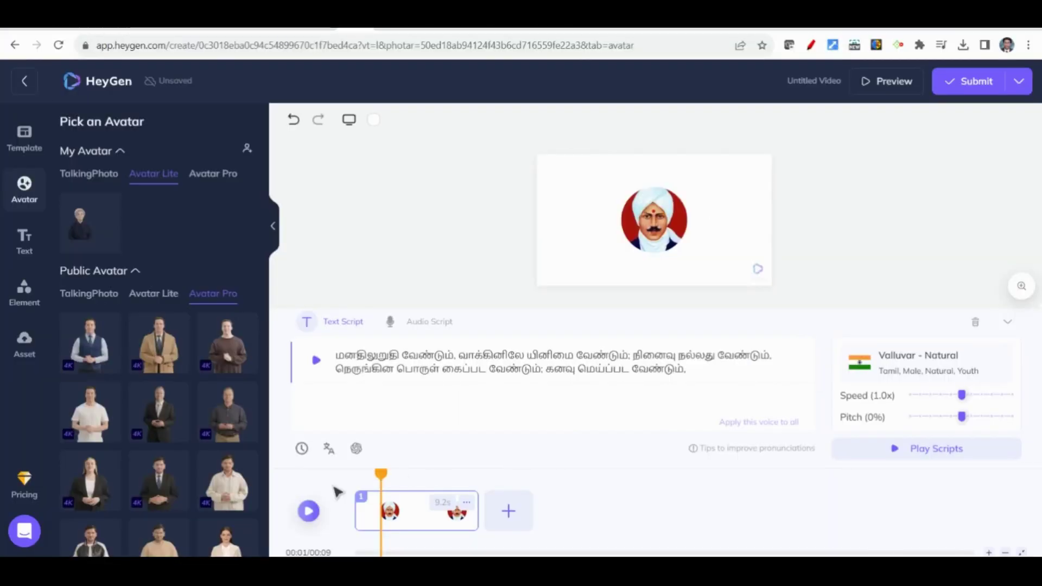
left_click(308, 511)
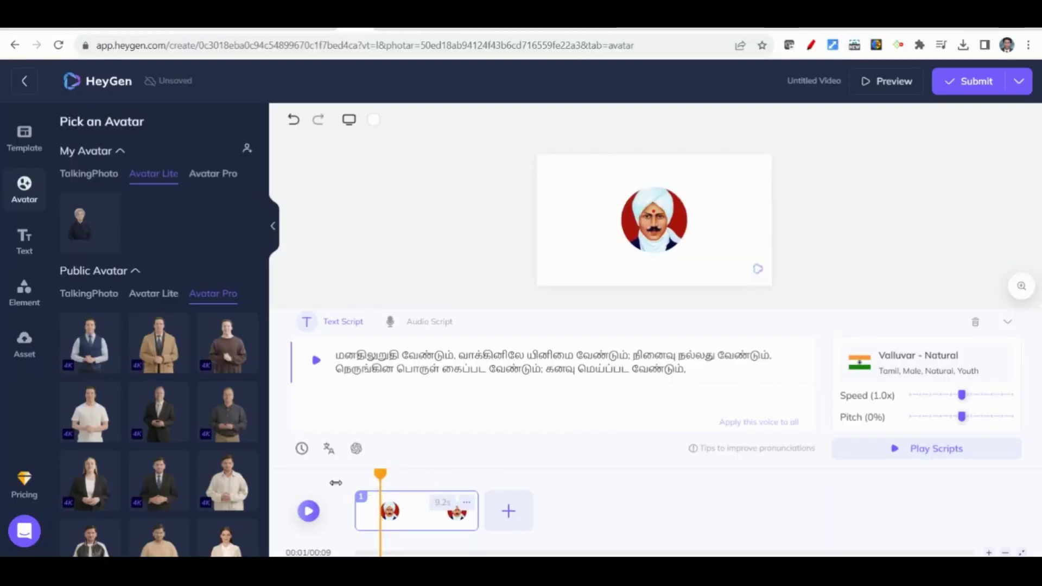
Step: Play the Tamil narration through, preview the video, and submit it for rendering
left_click(311, 511)
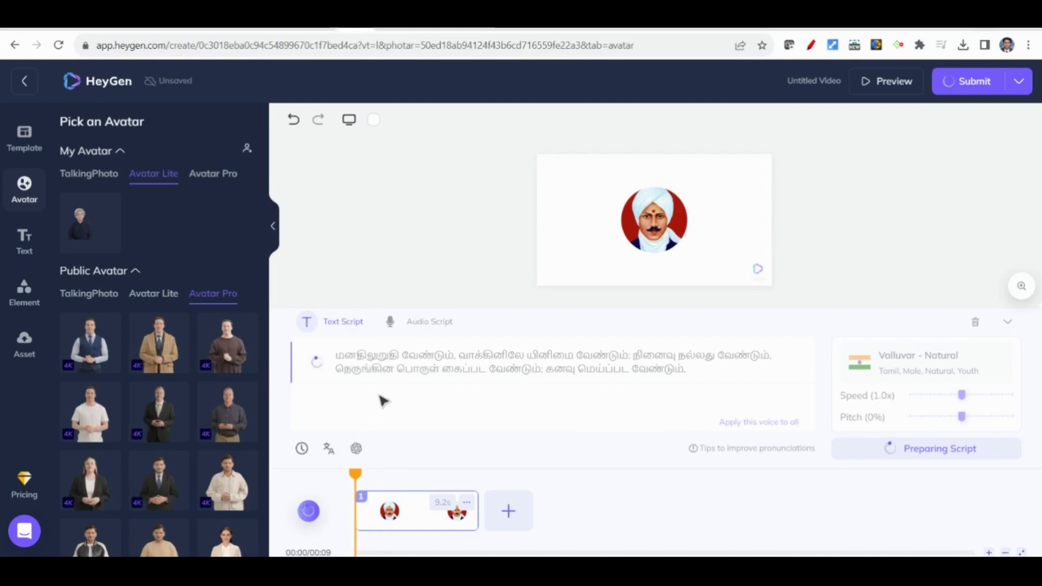
left_click(309, 513)
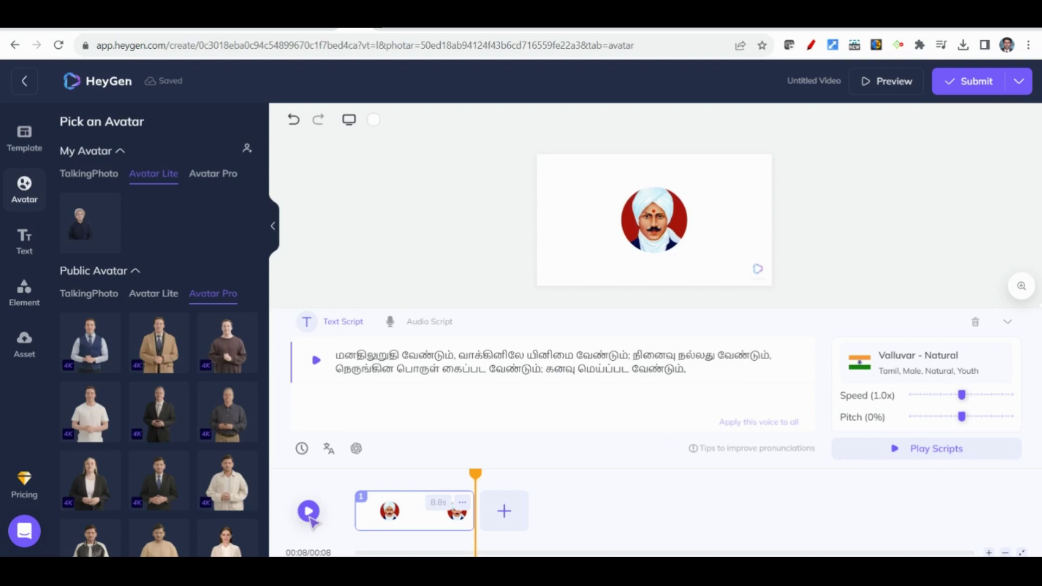
left_click(907, 86)
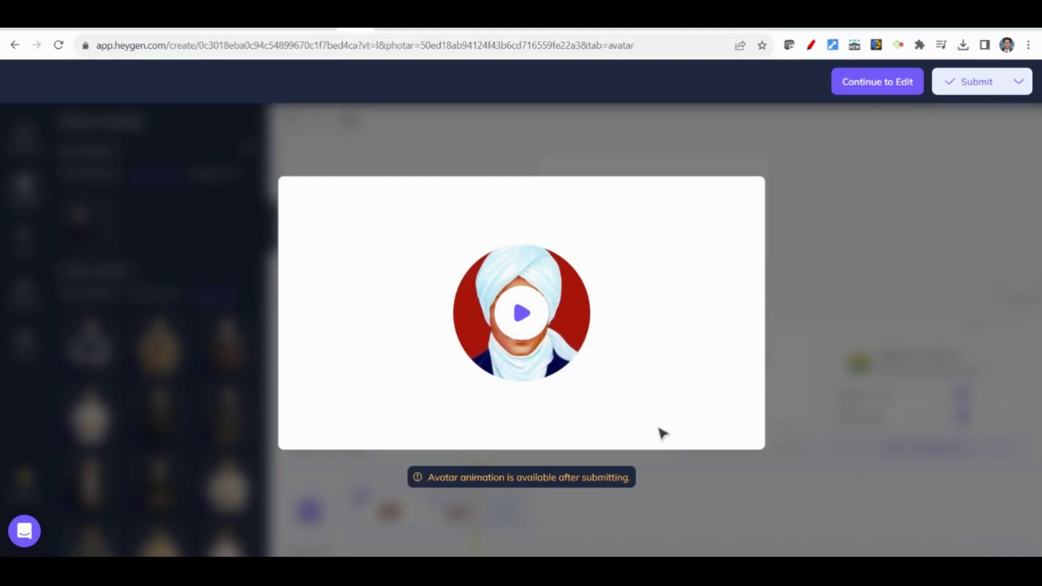
left_click(977, 91)
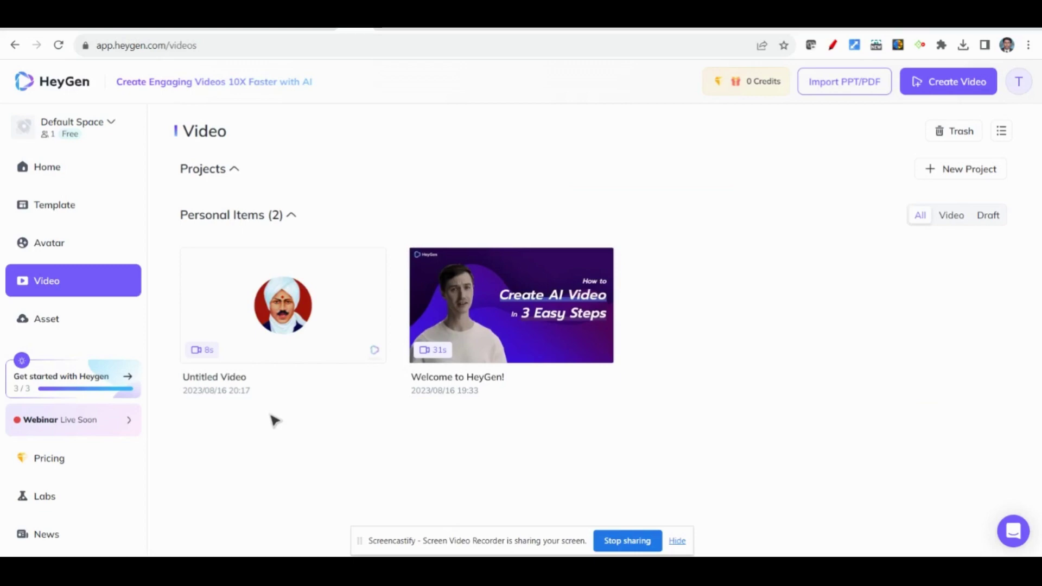
Step: Download the Untitled Video and open Untitled Video (2).mp4 from Chrome's downloads in VLC
mouse_move(363, 279)
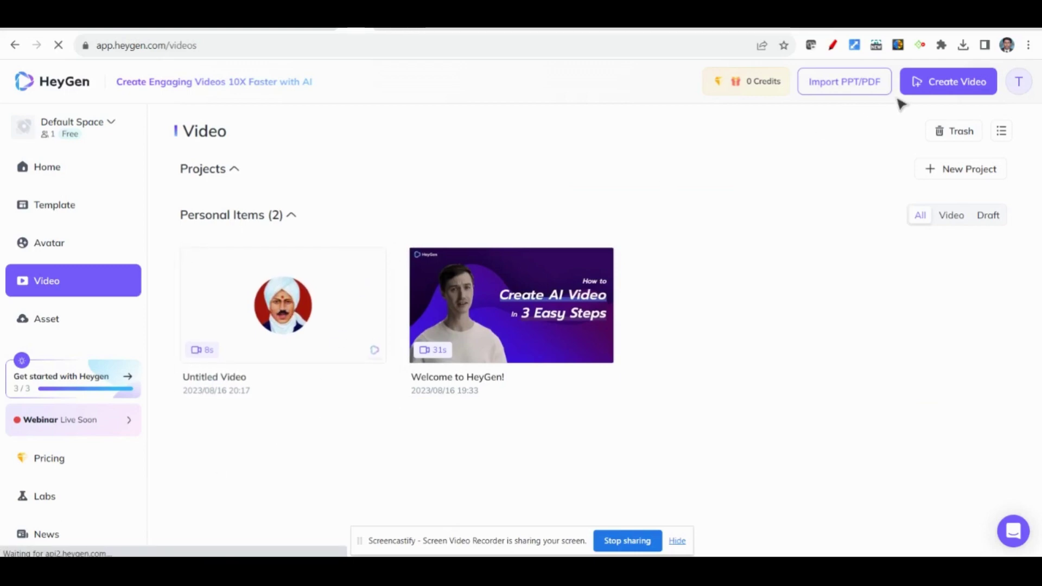
mouse_move(948, 84)
left_click(963, 45)
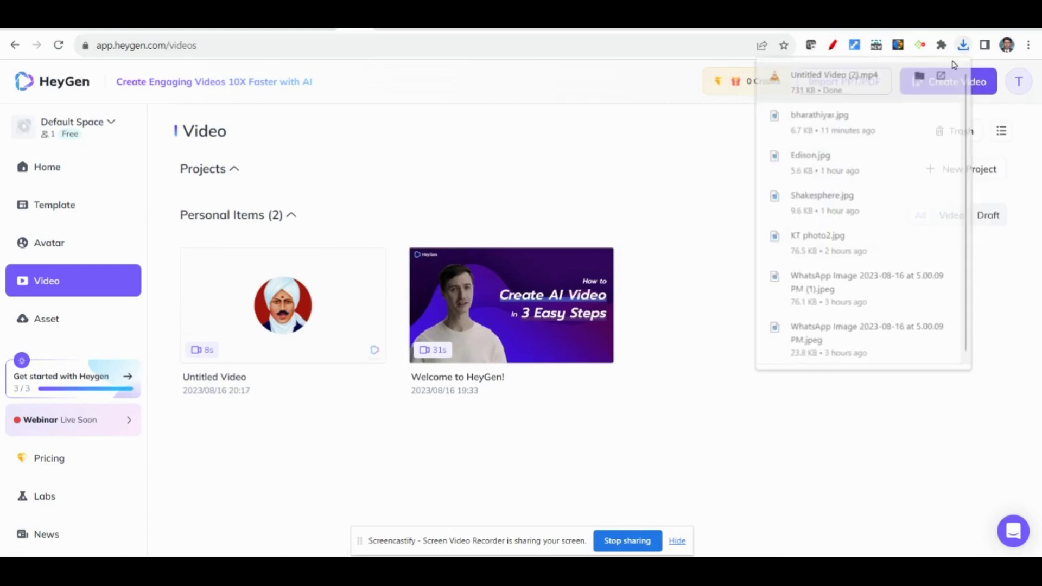
mouse_move(854, 91)
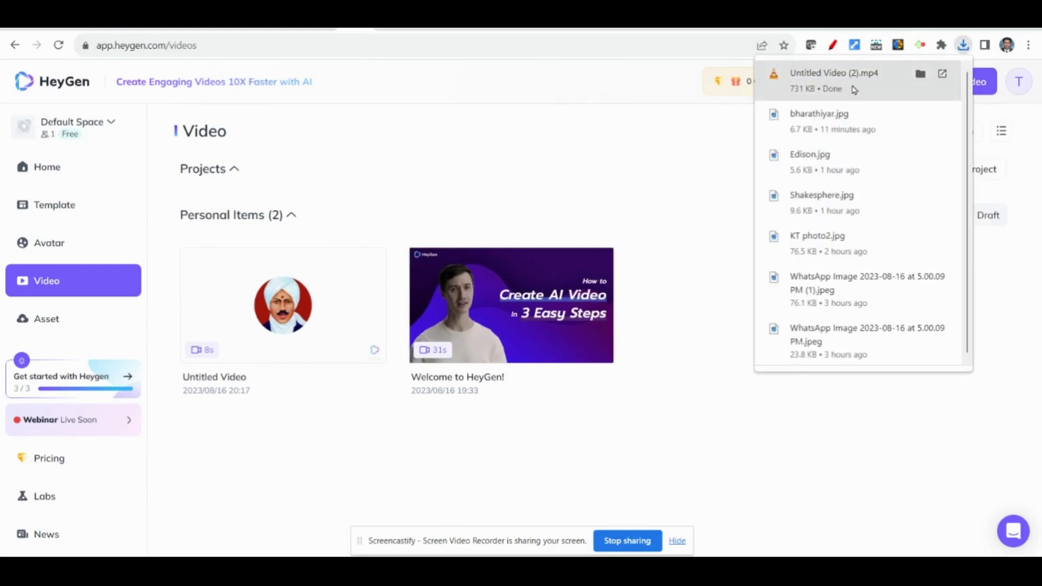
left_click(854, 90)
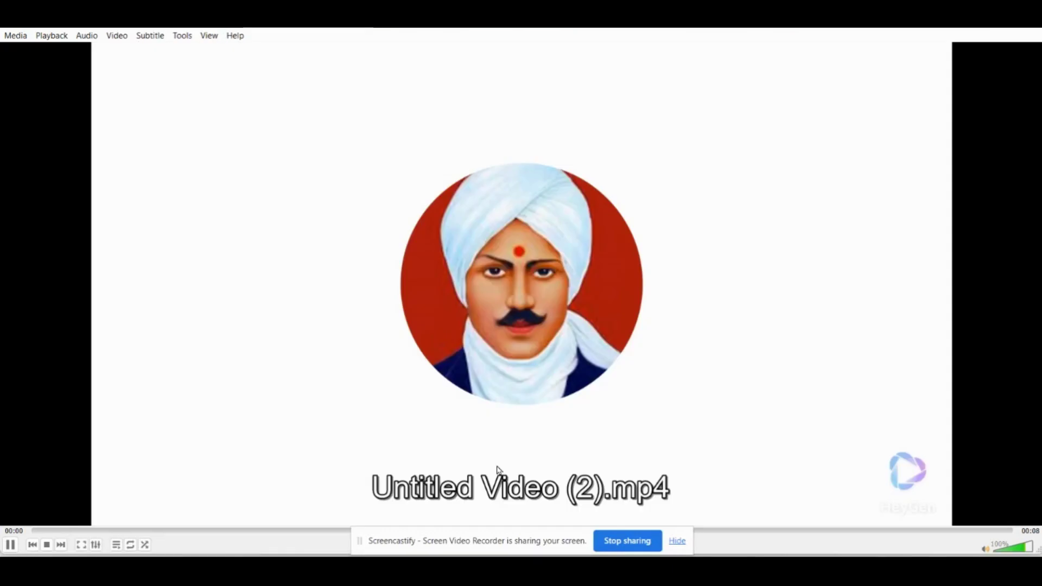